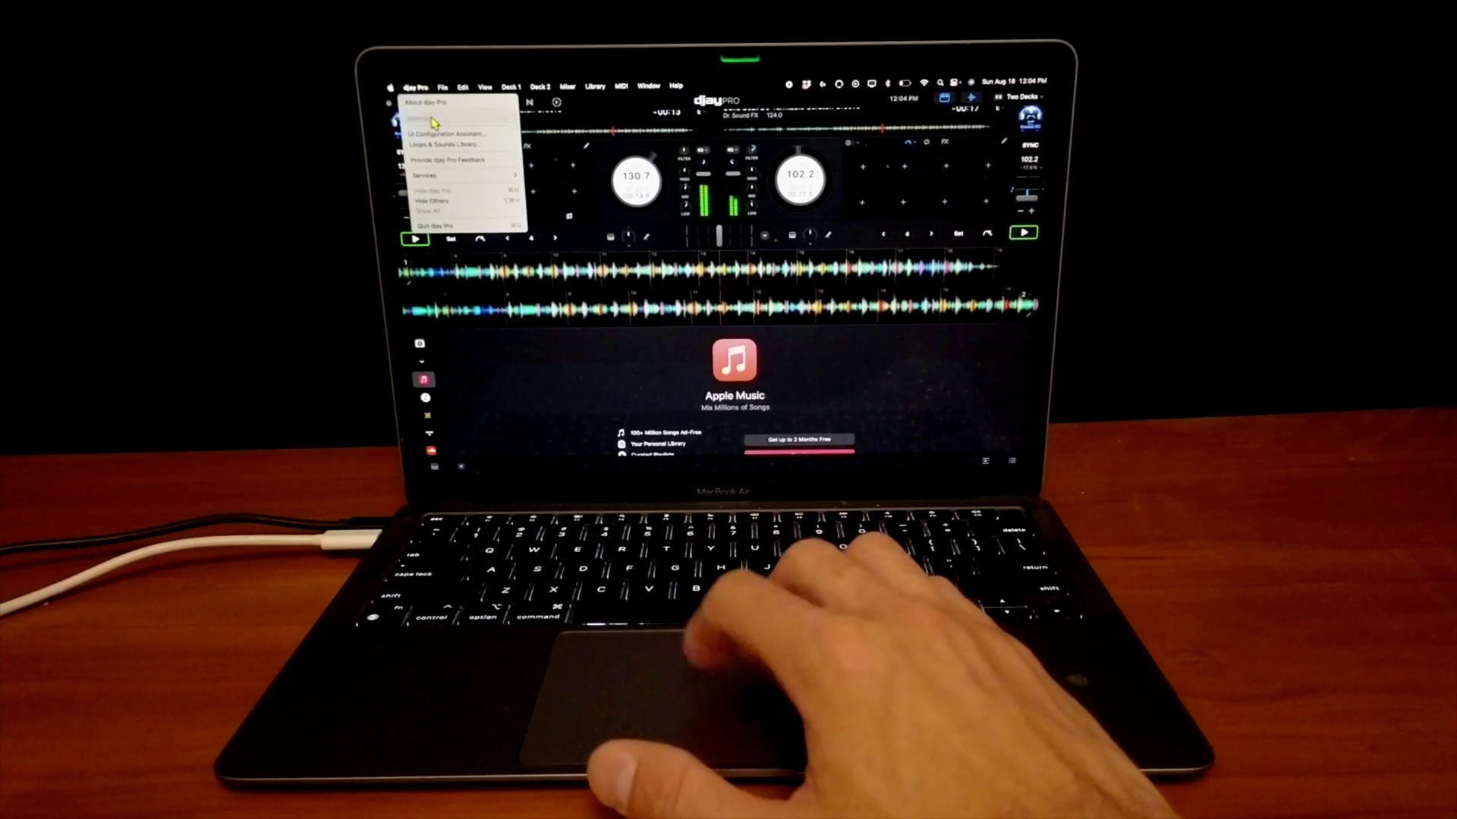
# Open djay Pro's Devices settings, where Main Output is on MacBook Air Speakers.
pyautogui.click(433, 121)
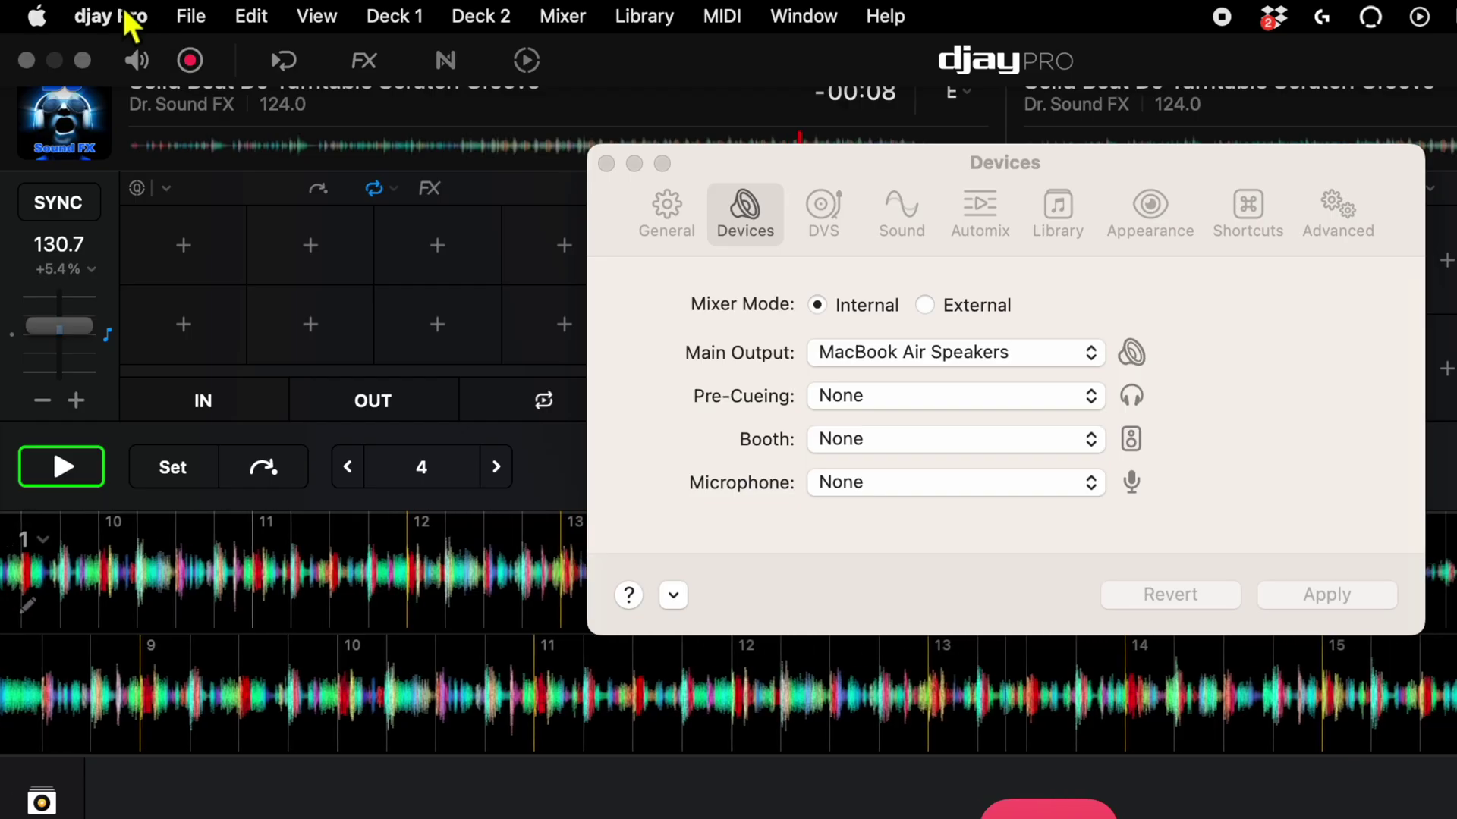
pyautogui.click(110, 17)
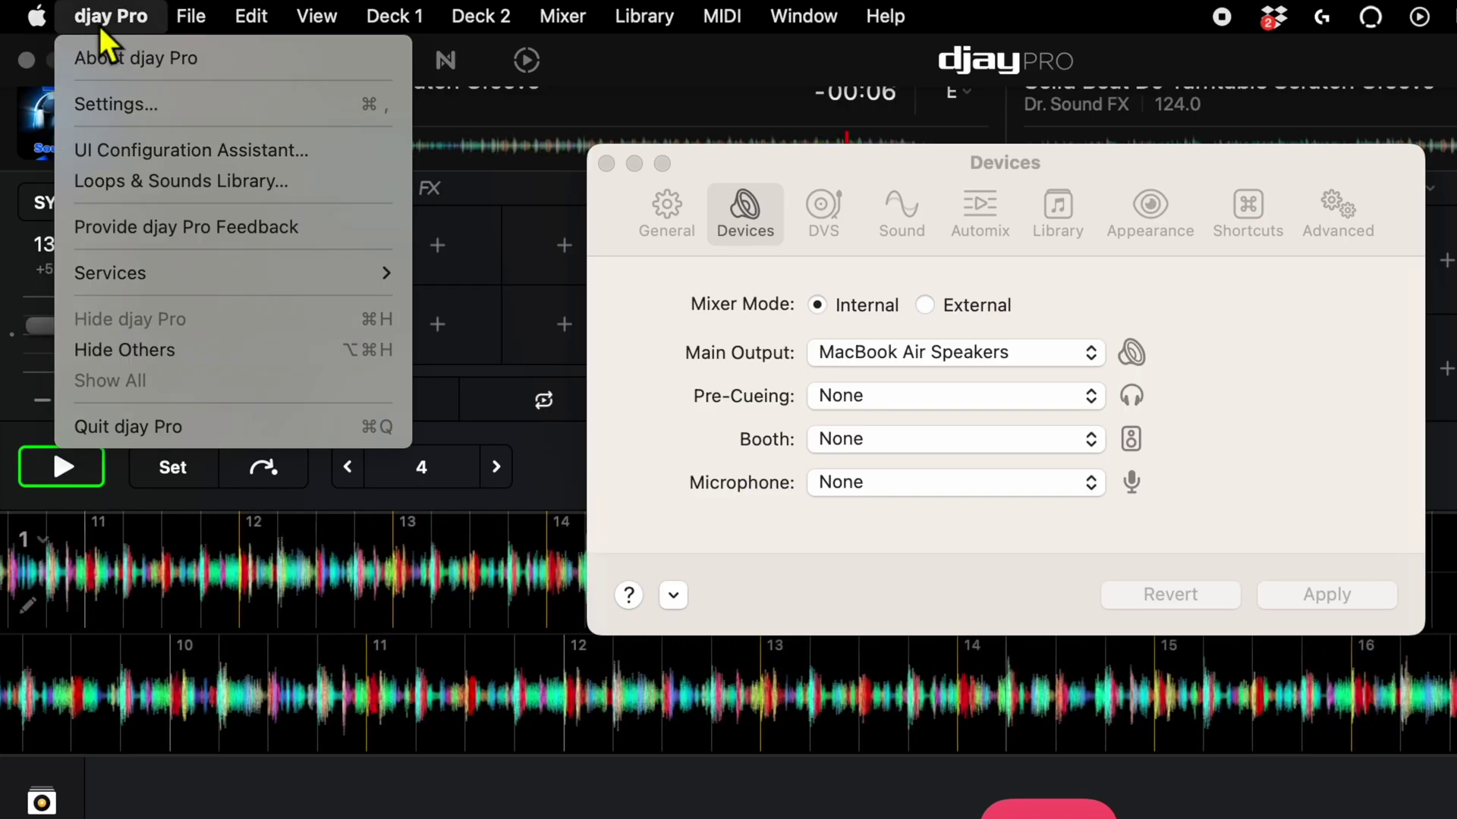
pyautogui.click(106, 120)
pyautogui.click(666, 220)
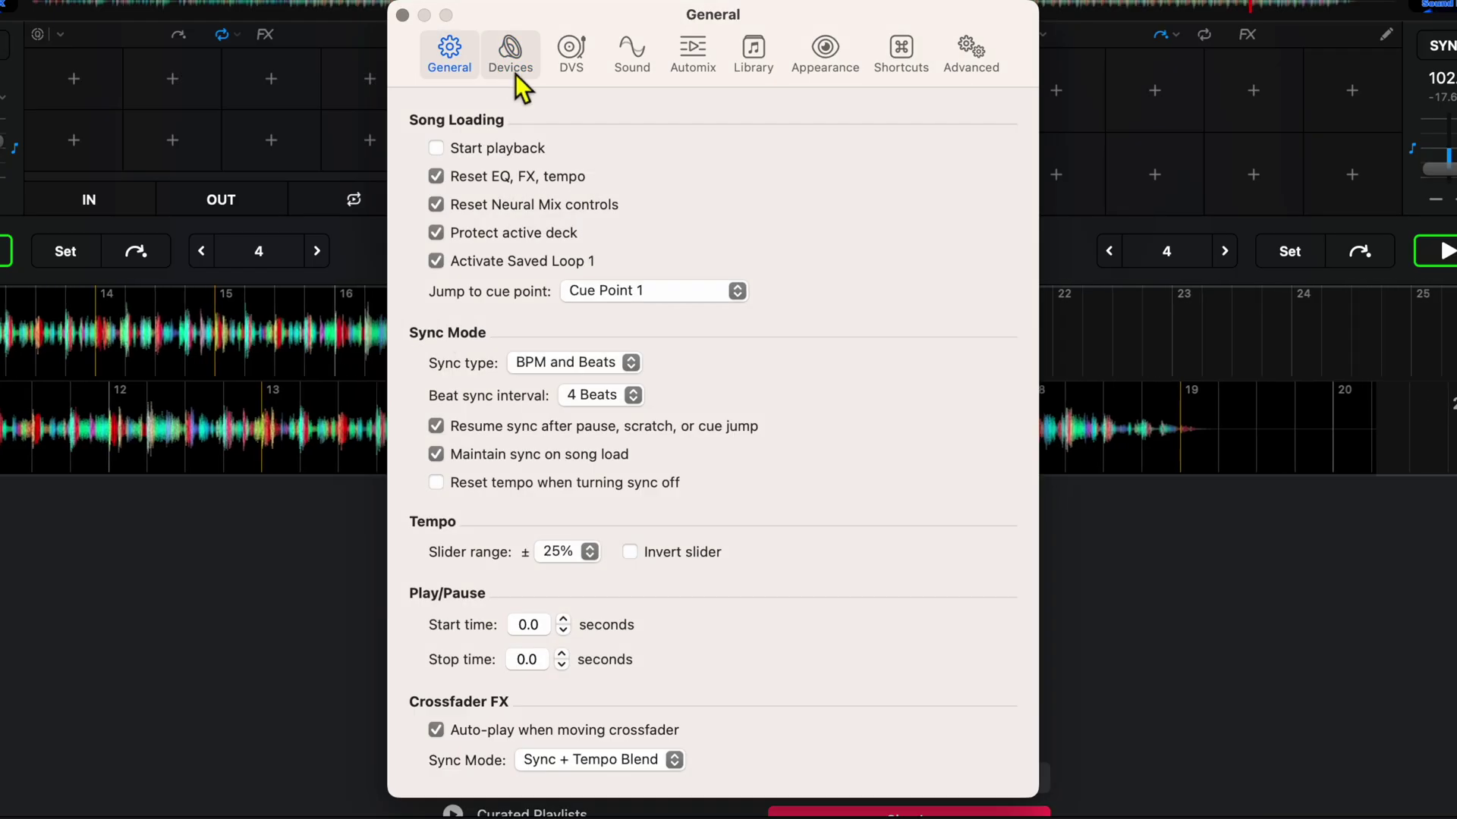
pyautogui.click(512, 70)
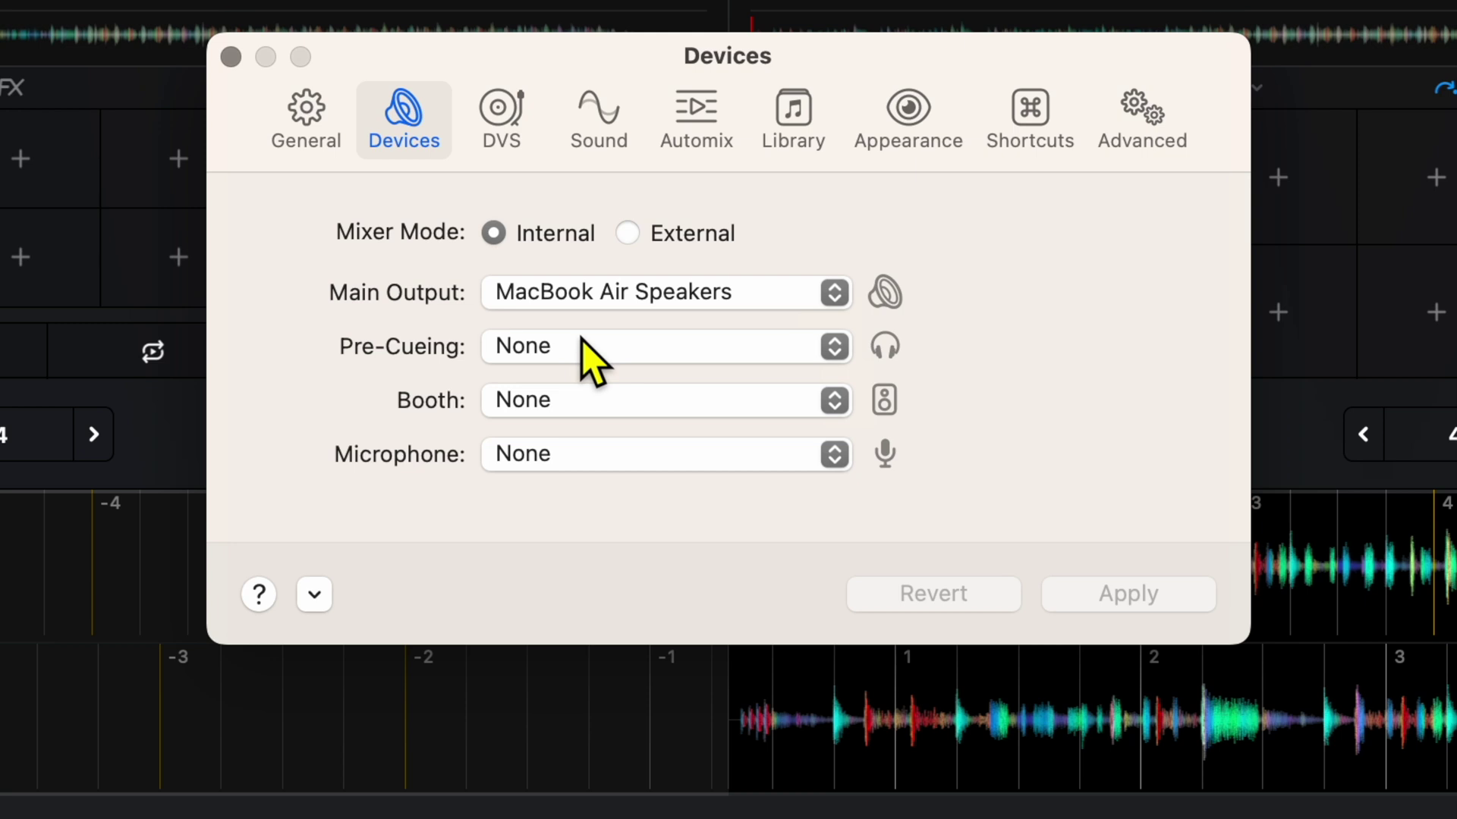
pyautogui.click(641, 313)
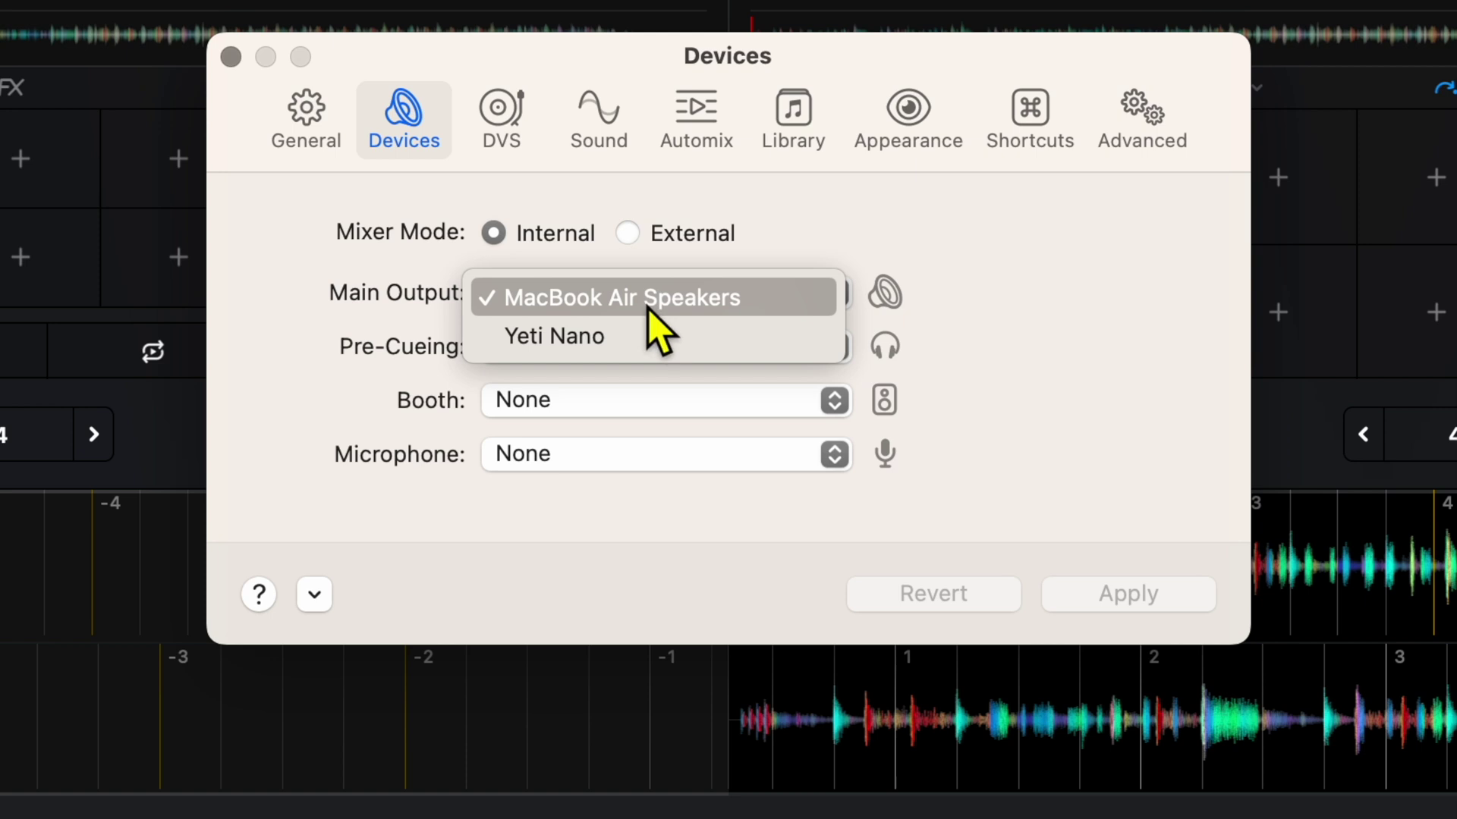
pyautogui.click(719, 312)
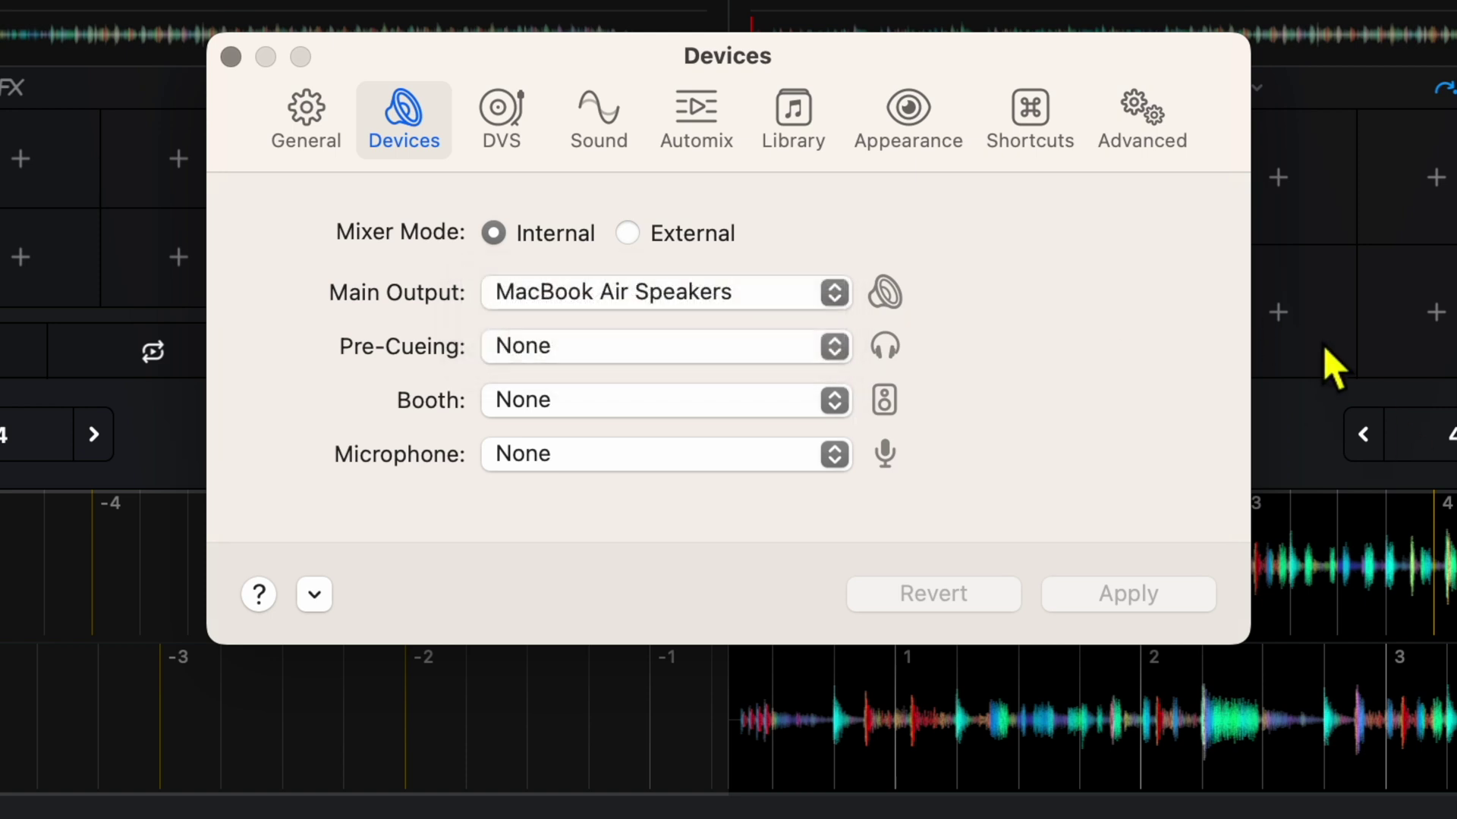
pyautogui.click(1442, 391)
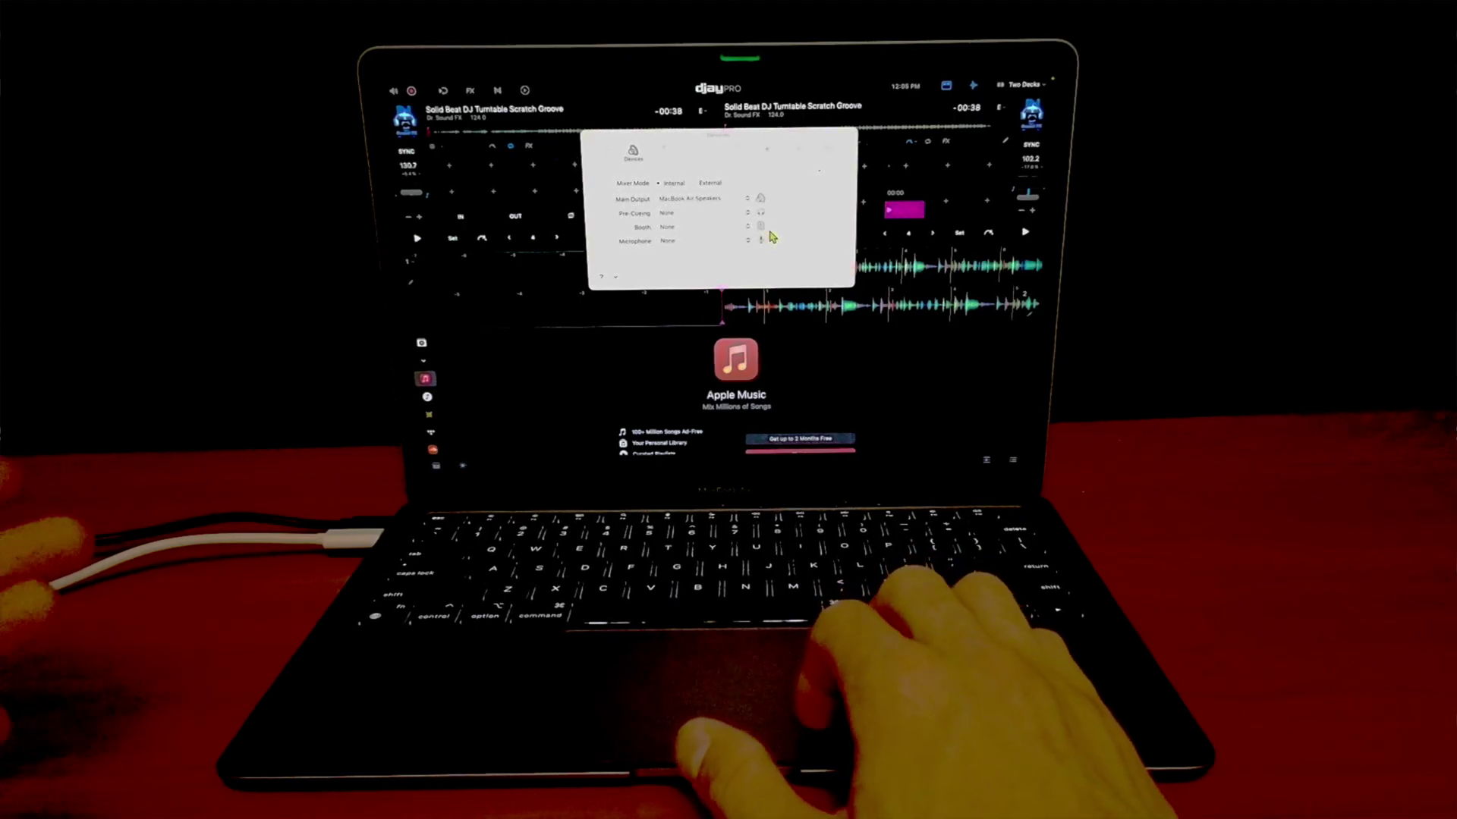
pyautogui.click(737, 200)
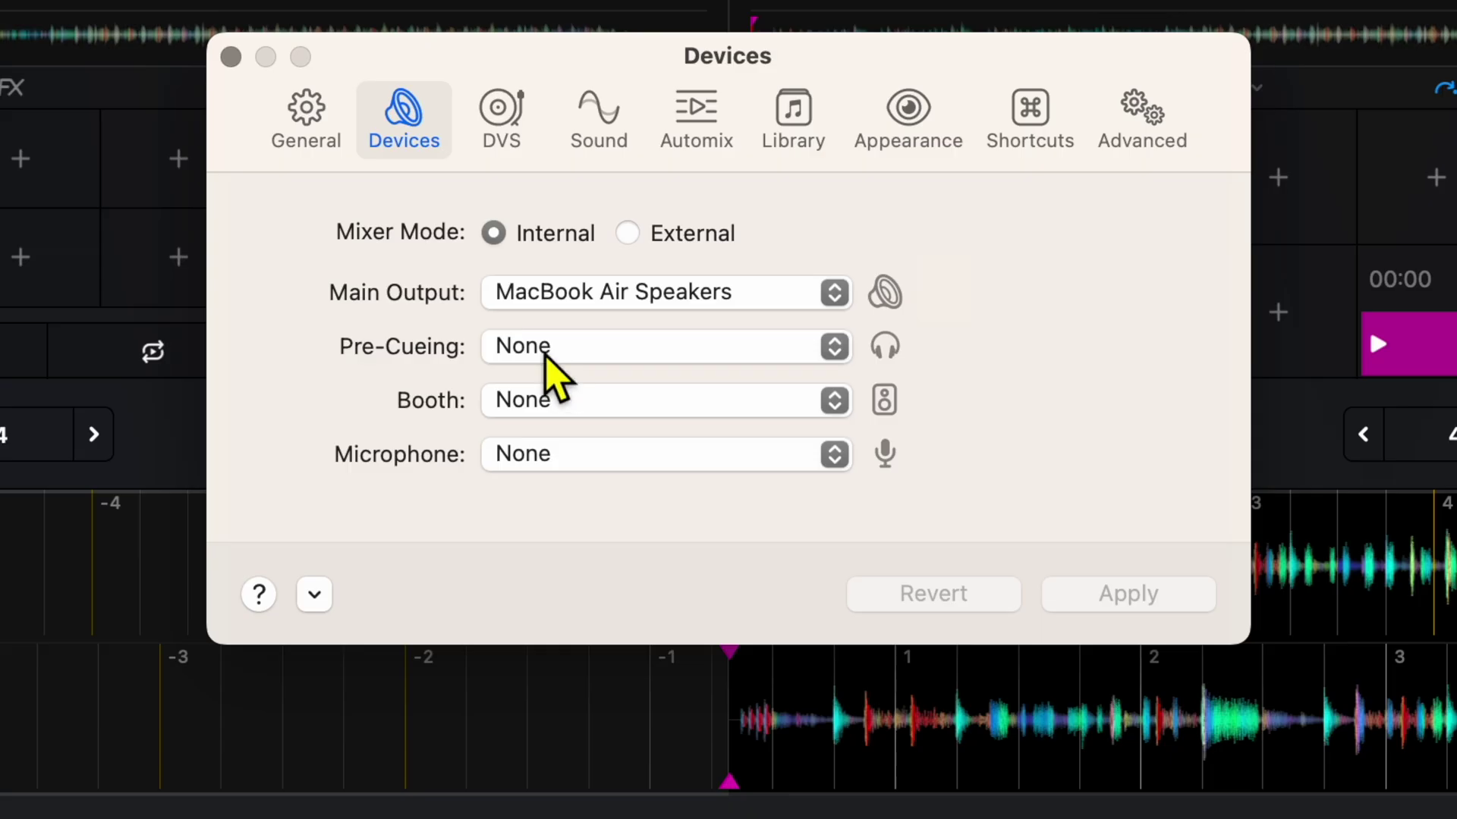
pyautogui.click(549, 370)
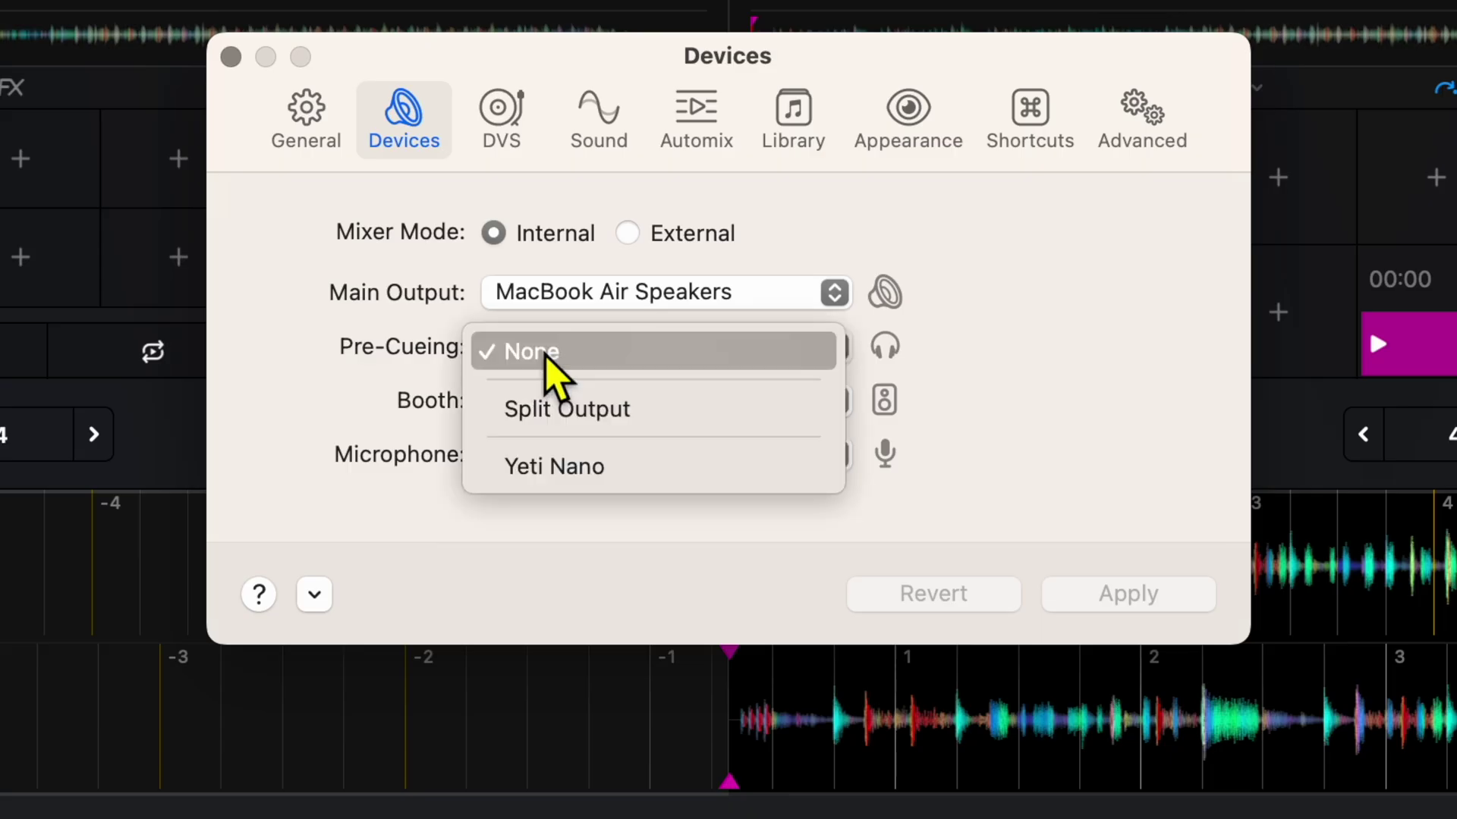
pyautogui.click(530, 354)
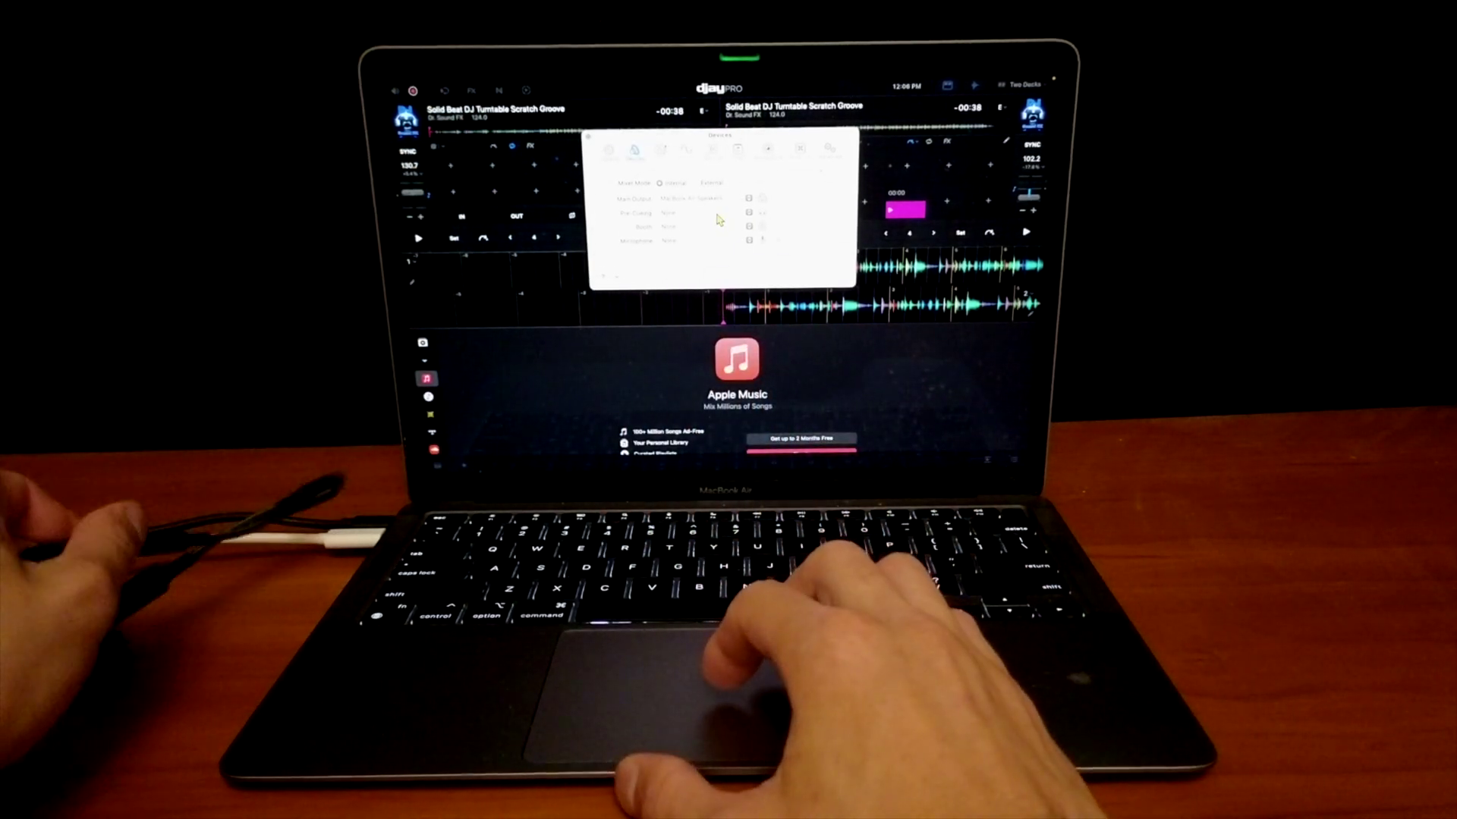
pyautogui.click(717, 214)
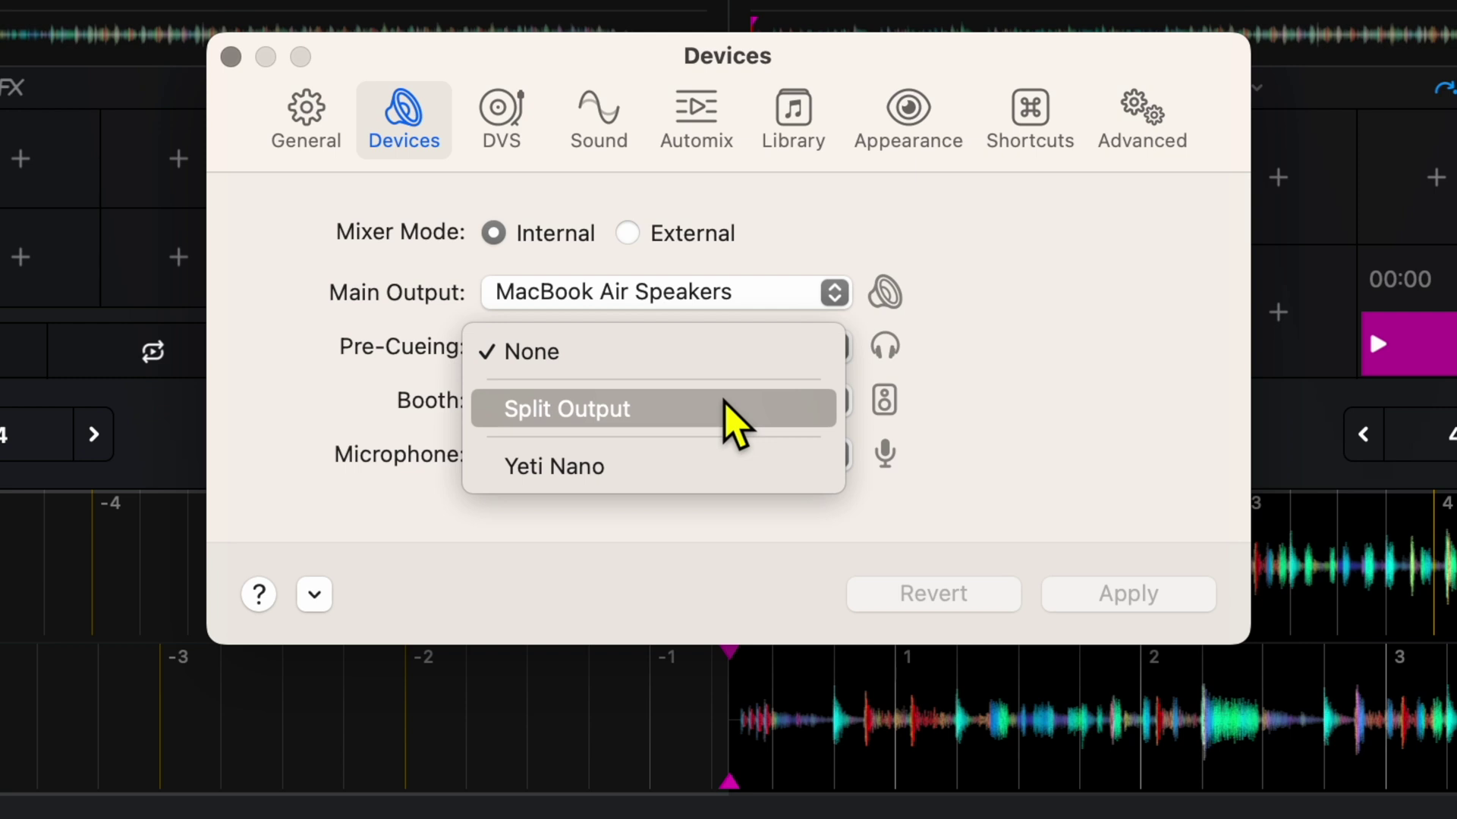
pyautogui.press('Escape')
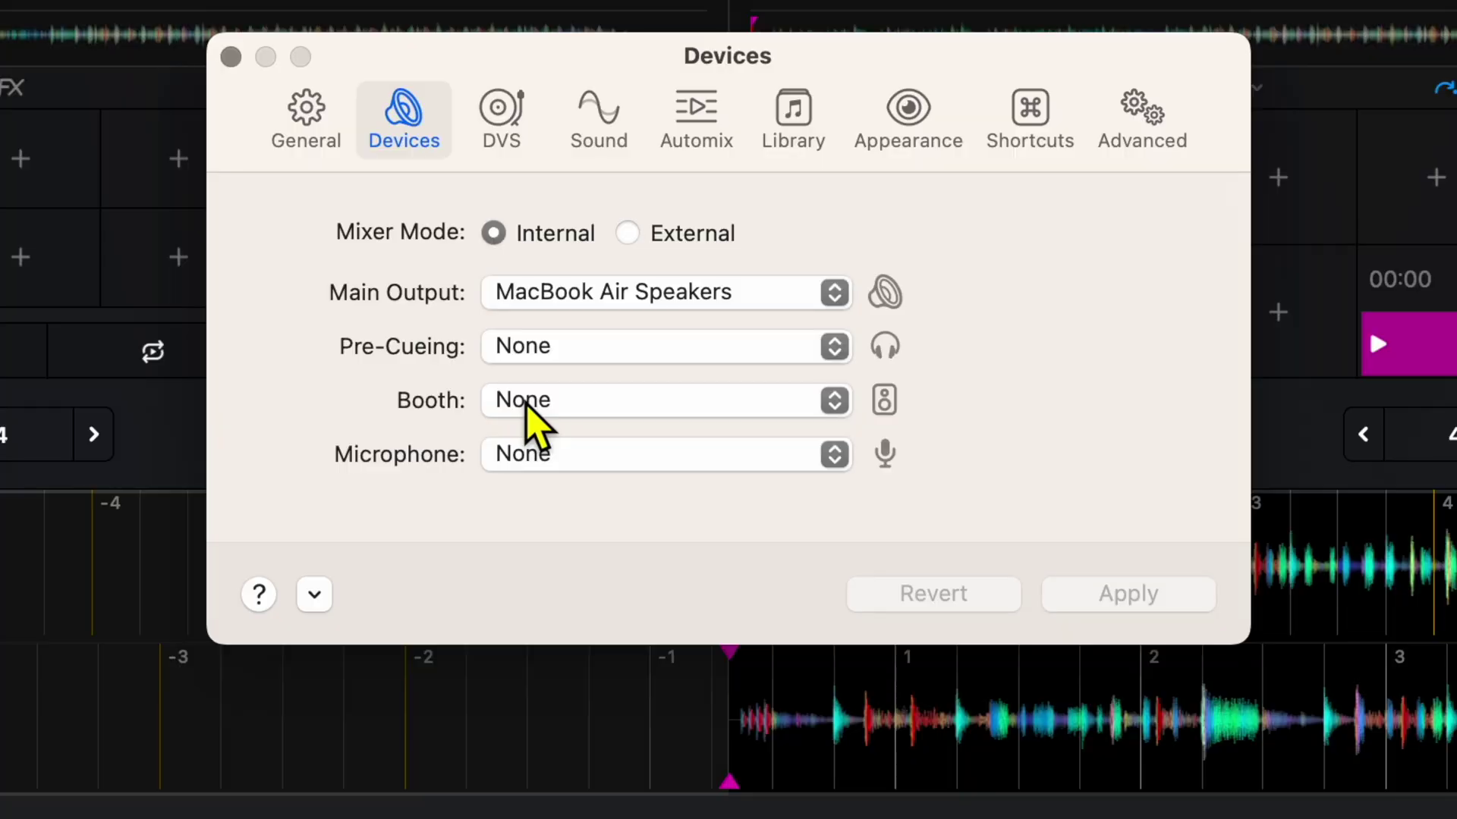
# Check the Booth output choices, then list the available Microphone inputs.
pyautogui.click(575, 414)
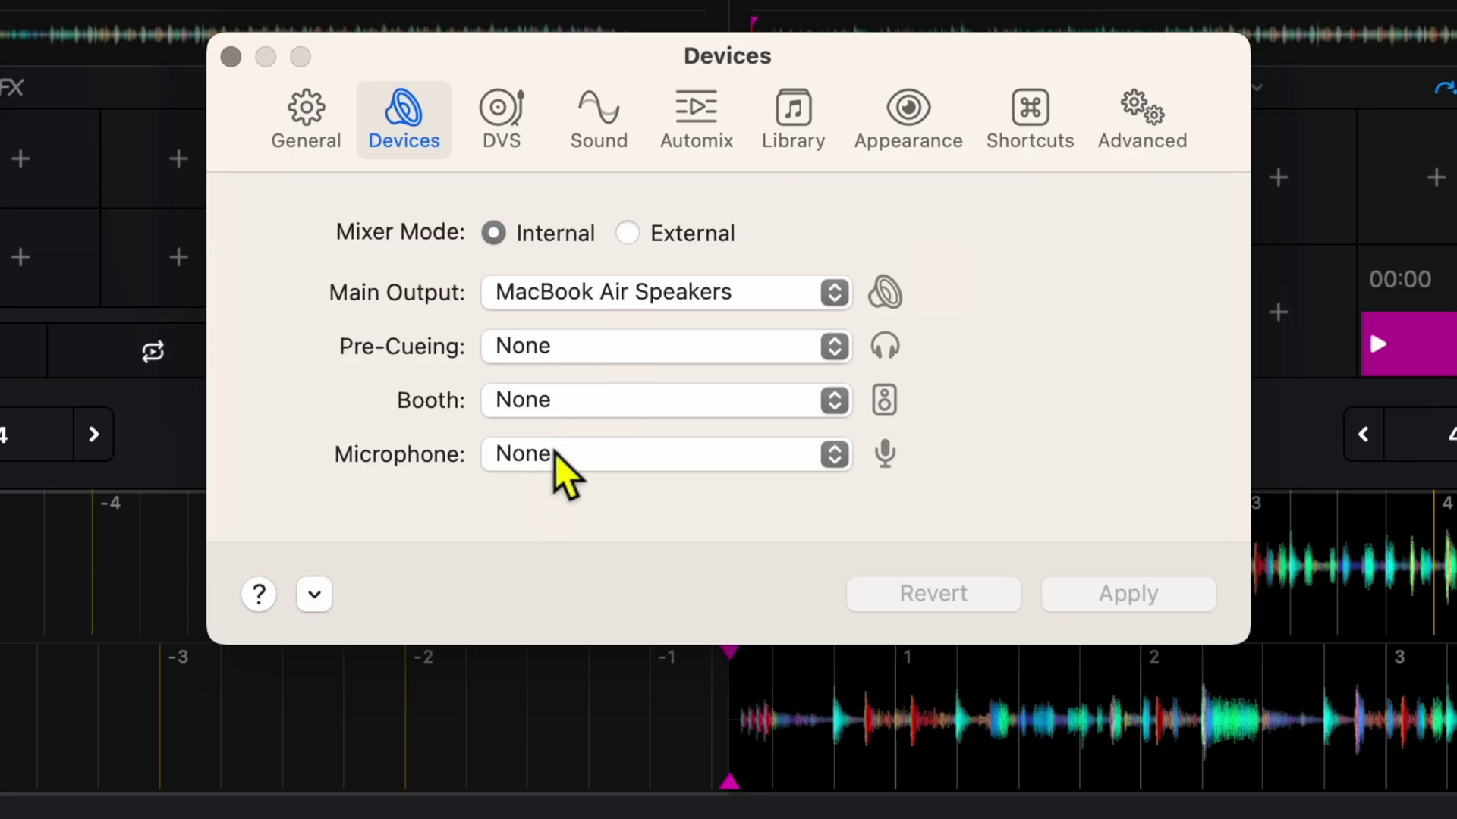
pyautogui.click(641, 207)
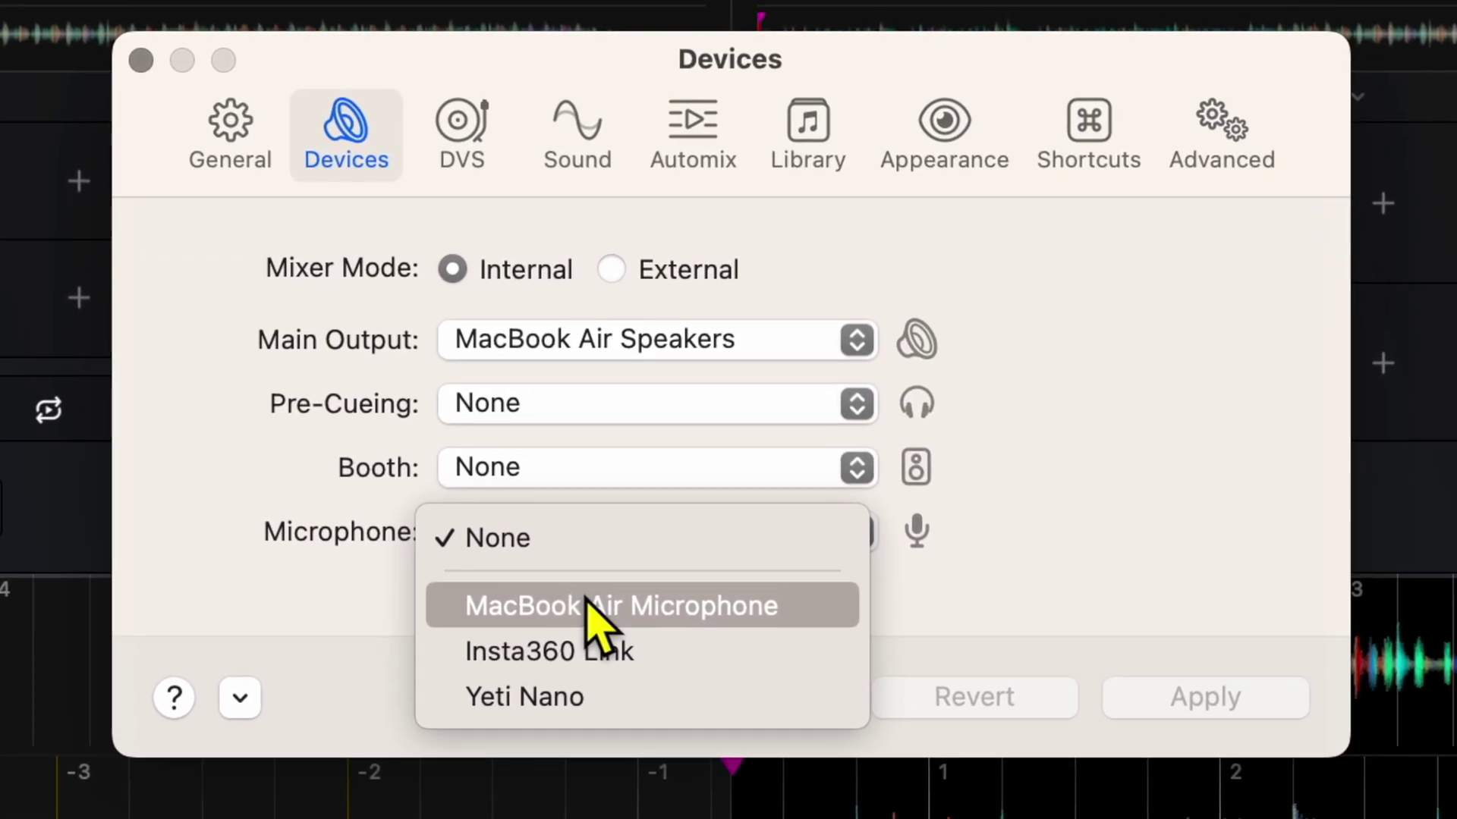
# Close the Microphone list, leaving the input set to None.
pyautogui.click(571, 550)
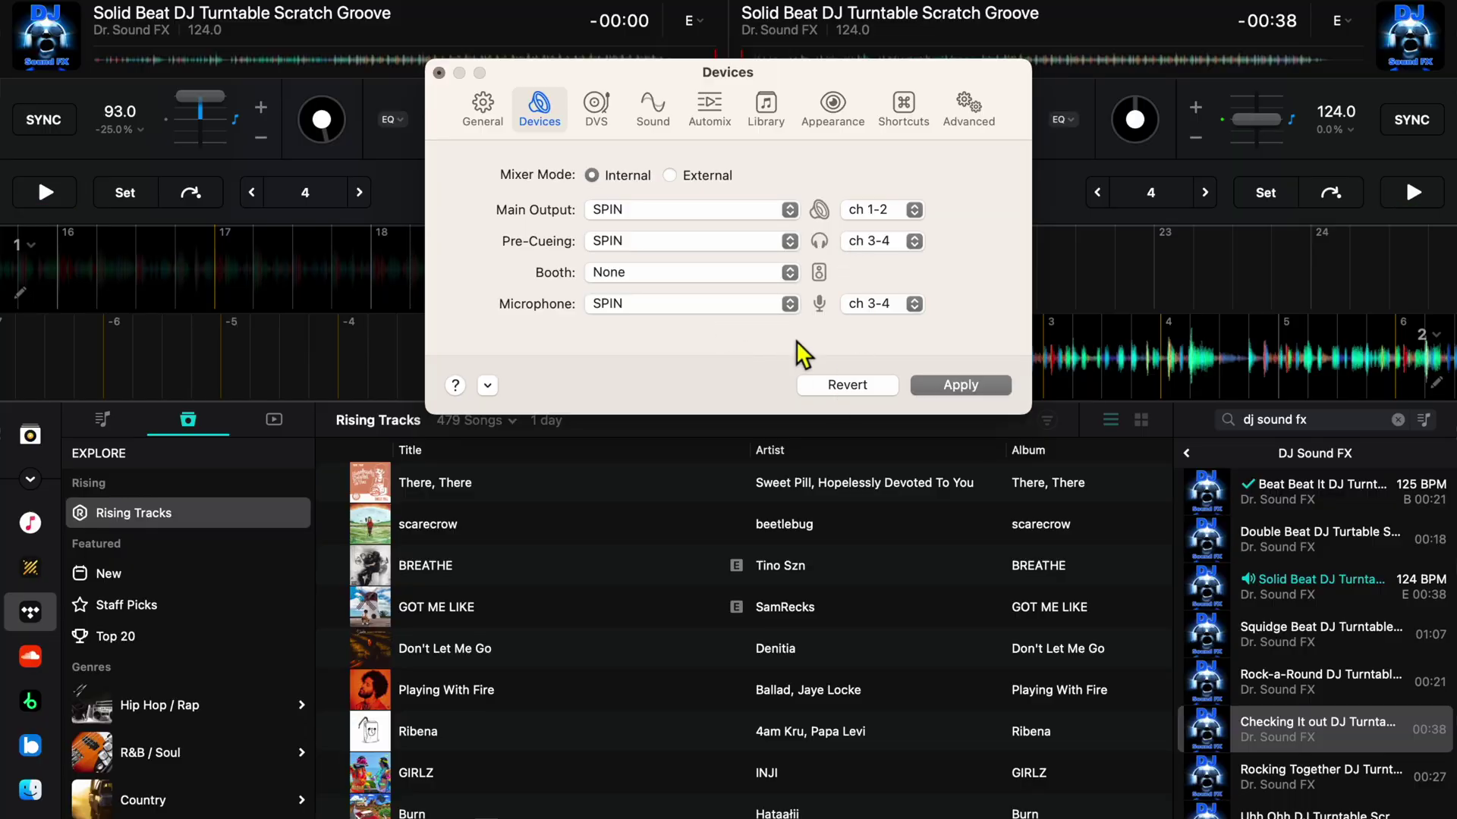
# Keep the Microphone on SPIN, apply the routing, and return to the Devices settings.
pyautogui.click(759, 302)
pyautogui.click(762, 303)
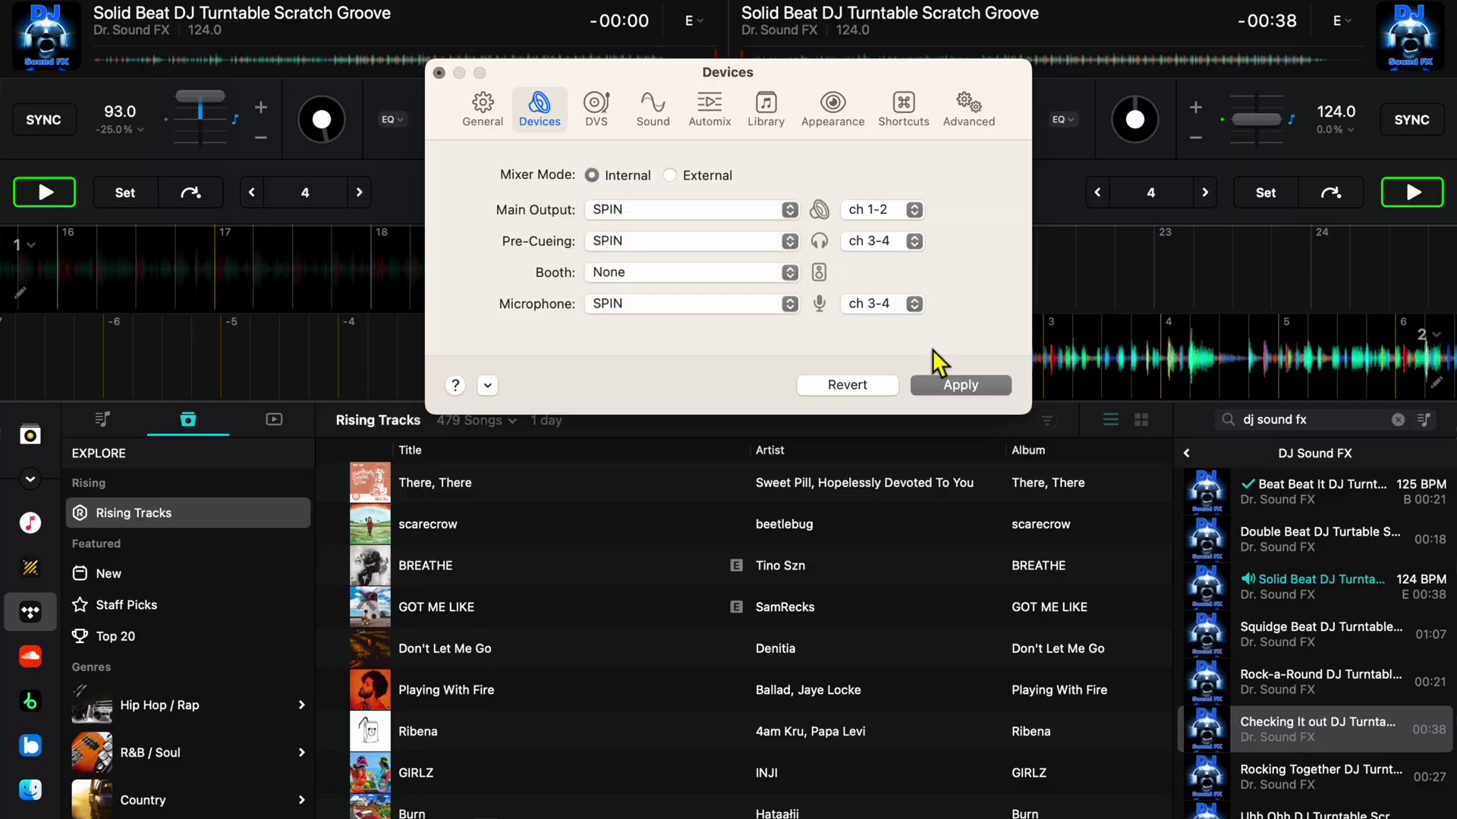
pyautogui.click(949, 379)
pyautogui.click(491, 121)
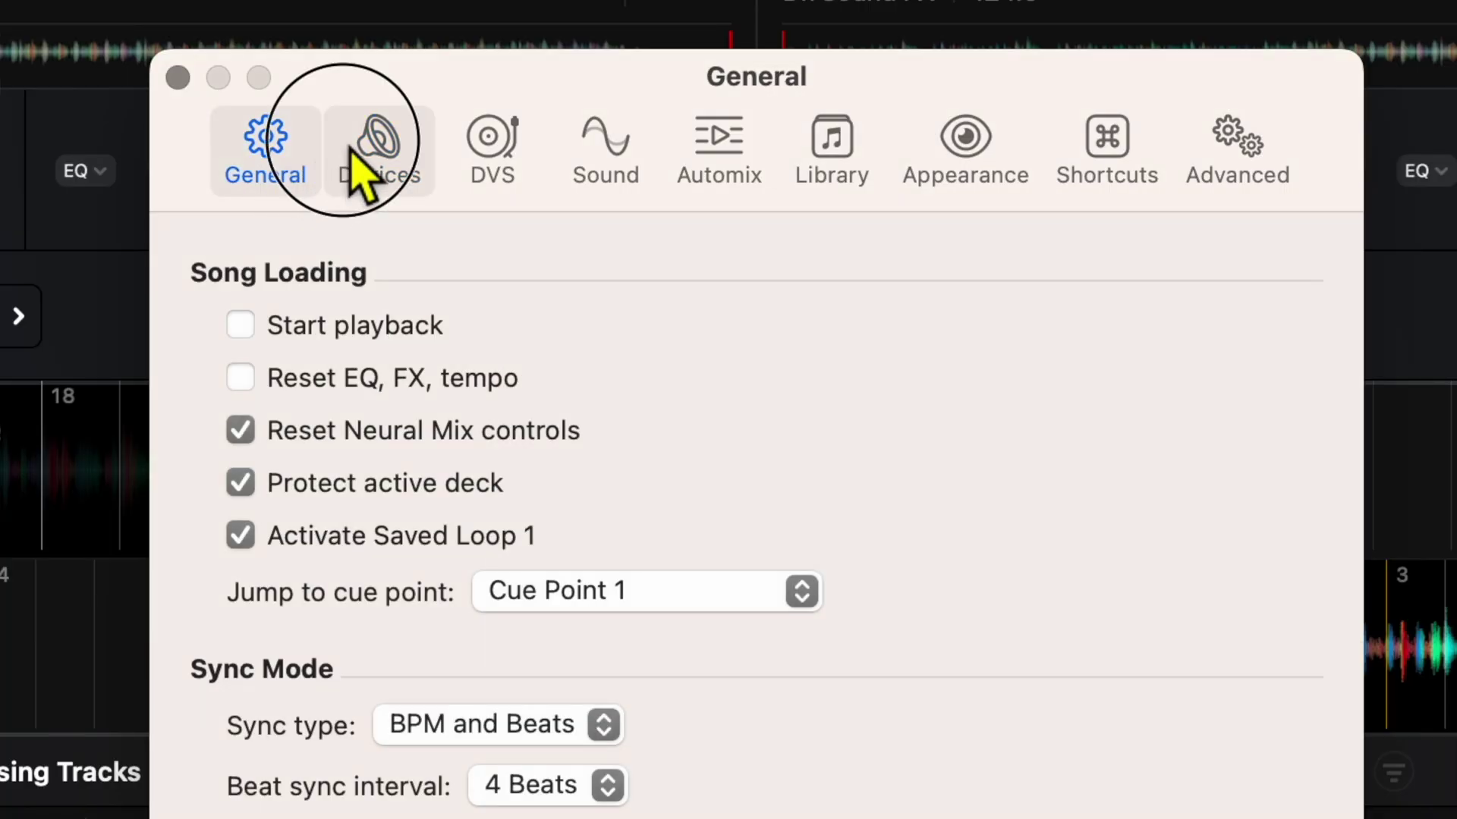
pyautogui.click(351, 149)
# Route Main Output to SPIN ch 1-2 and Pre-Cueing to SPIN ch 3-4.
pyautogui.click(660, 350)
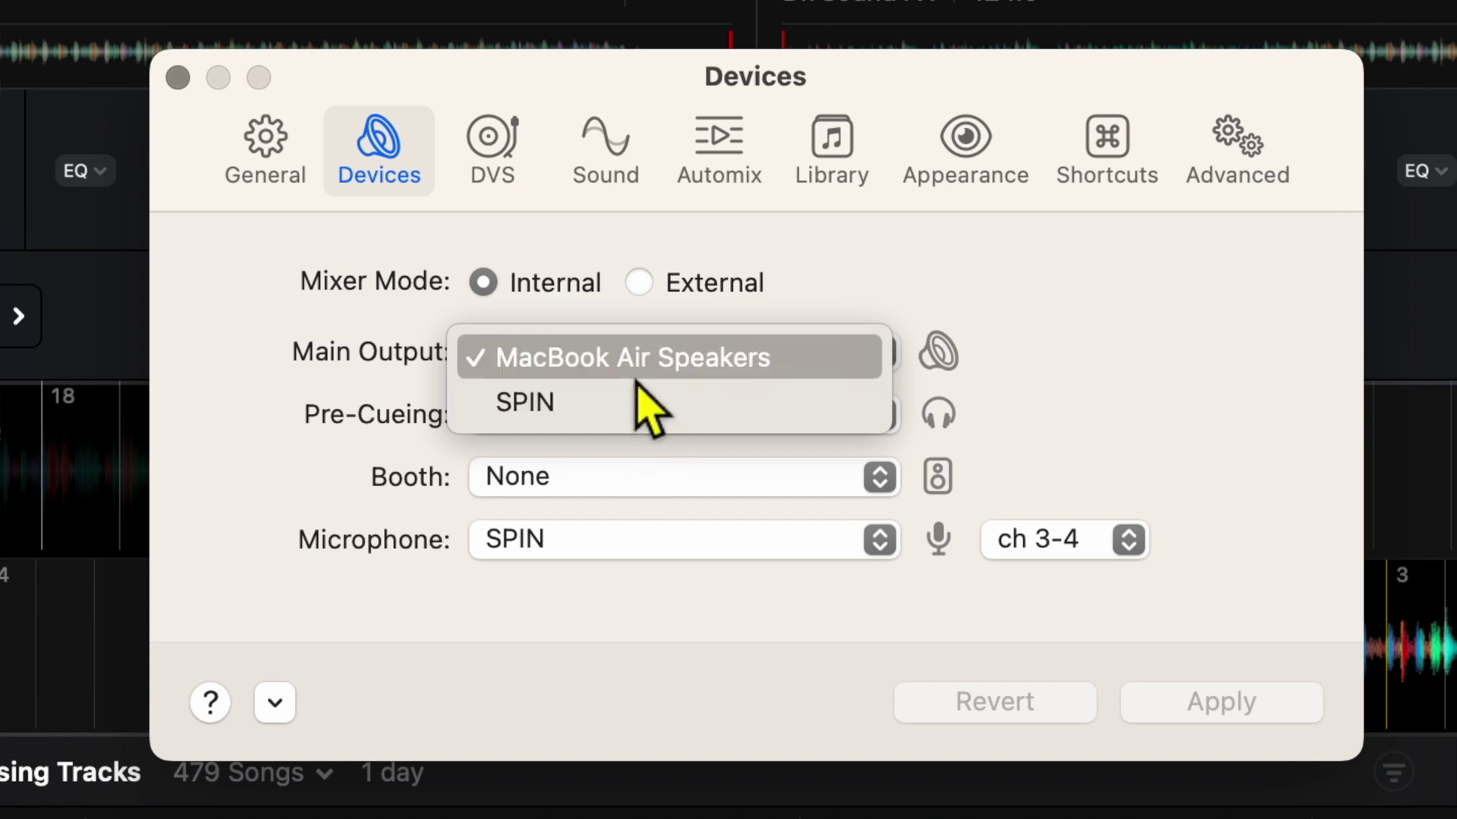
pyautogui.click(632, 409)
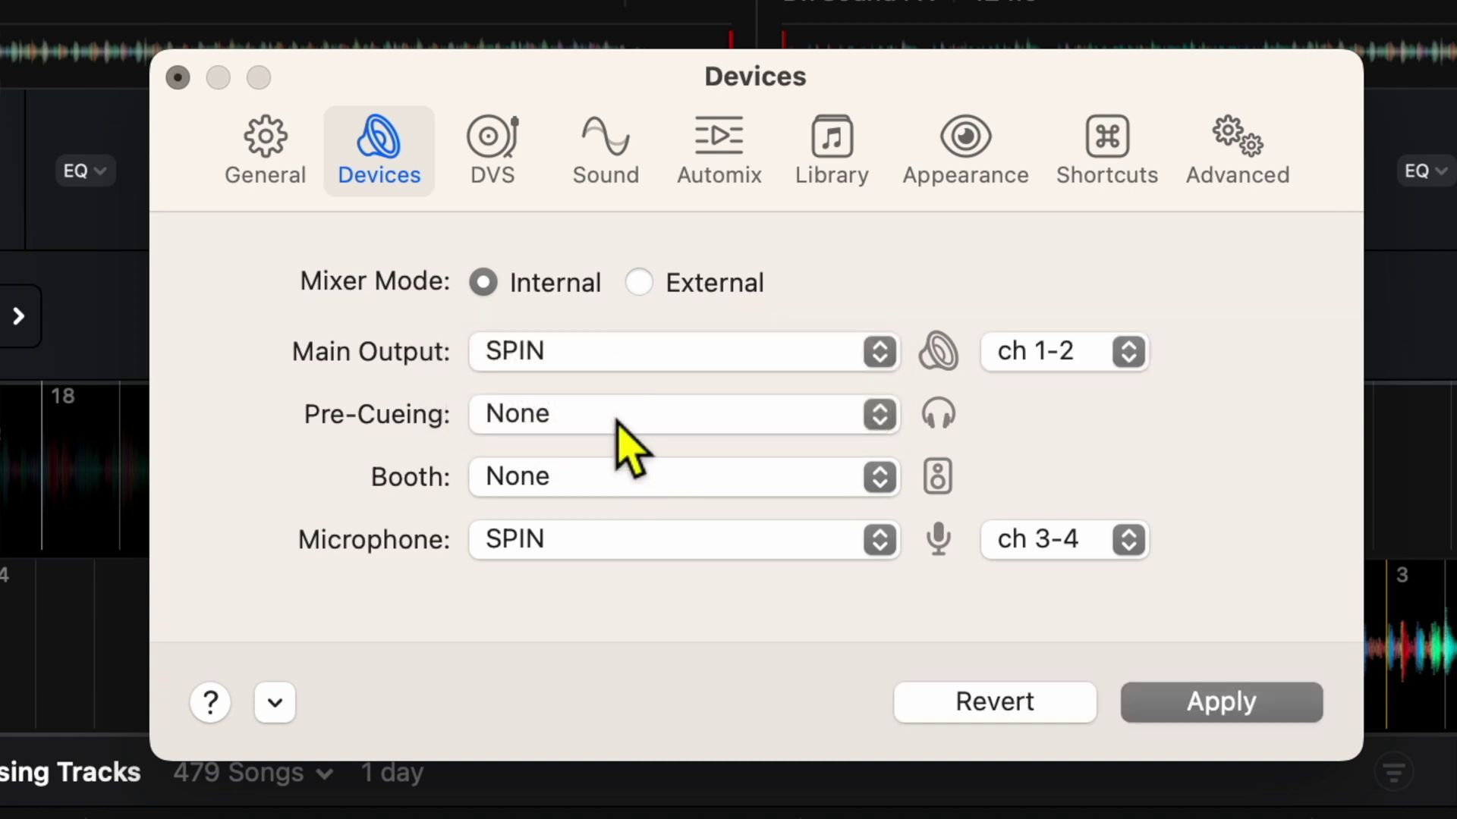
pyautogui.click(617, 421)
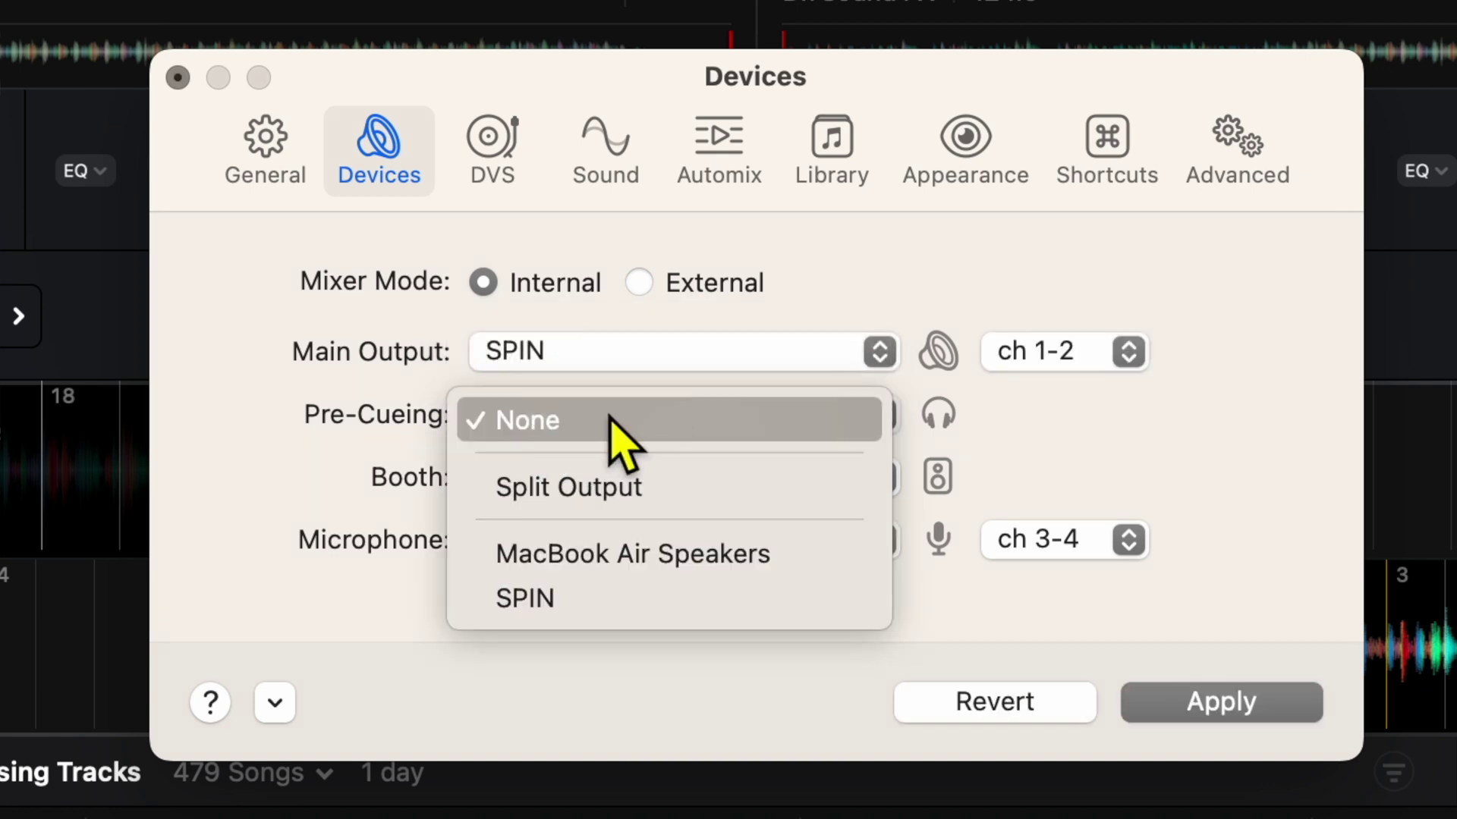
pyautogui.click(635, 599)
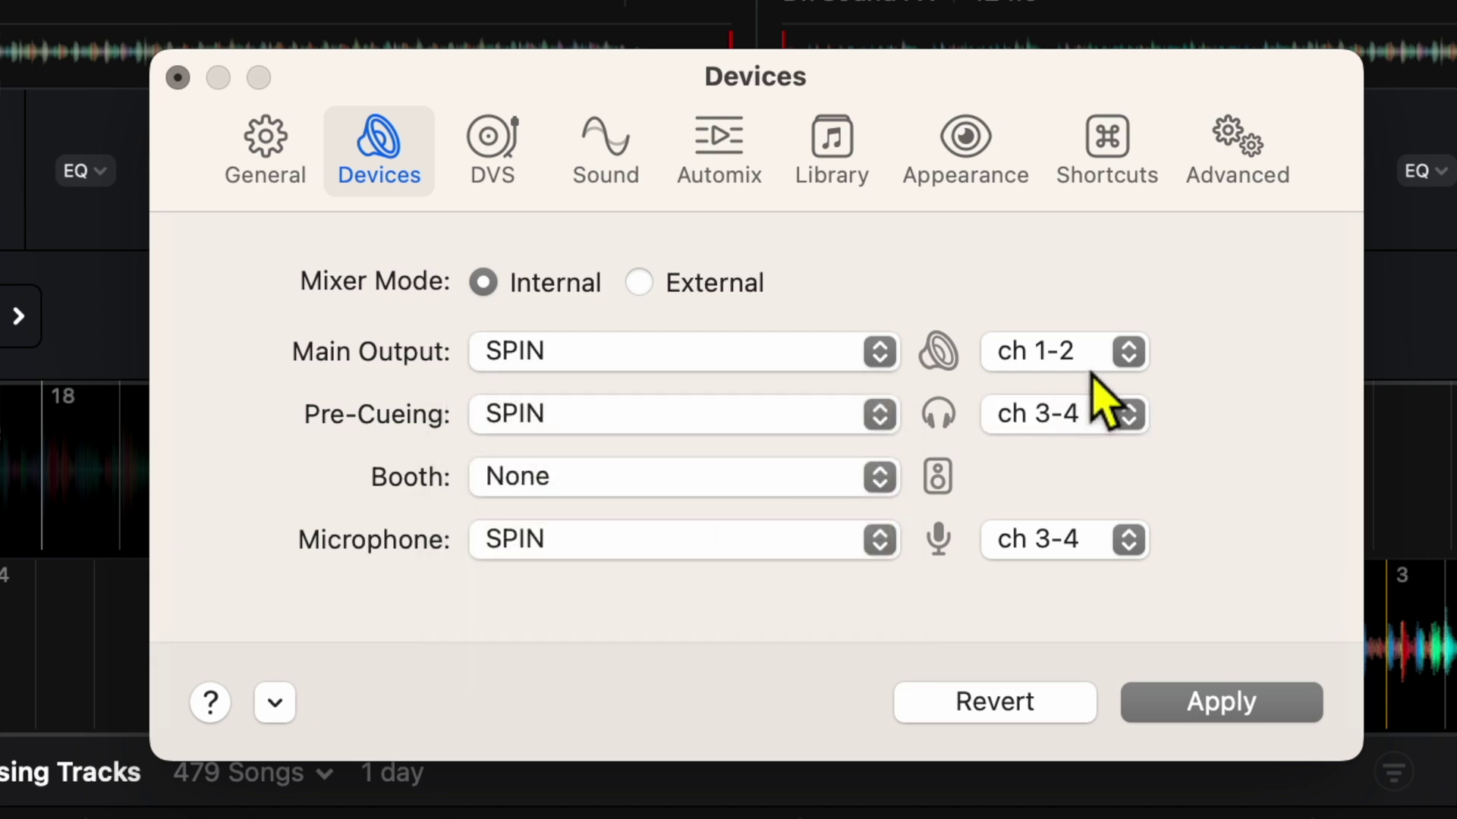
pyautogui.click(1113, 403)
pyautogui.click(1236, 425)
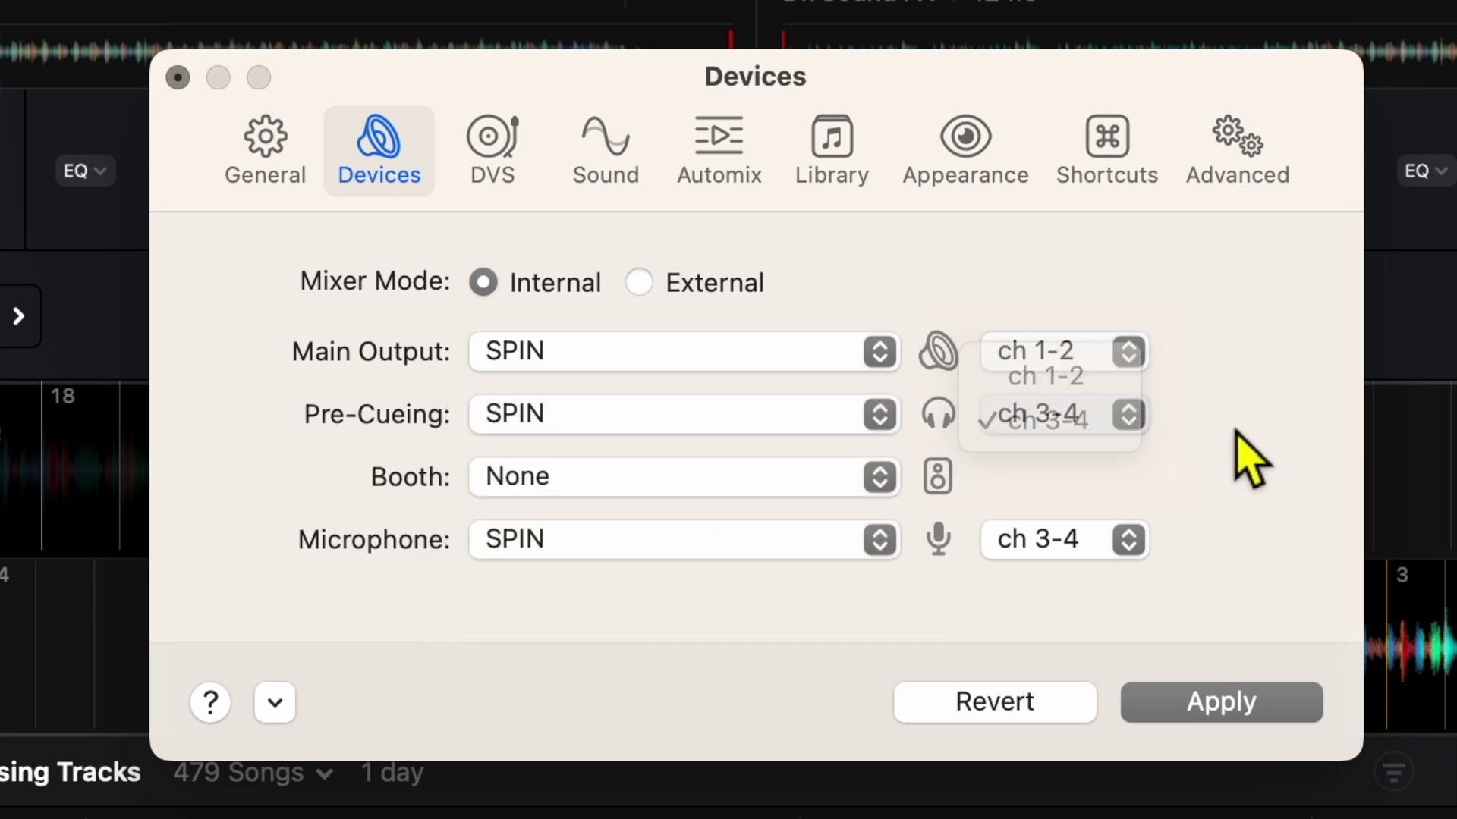
# Leave Booth output at None and keep the Microphone input on SPIN.
pyautogui.click(716, 484)
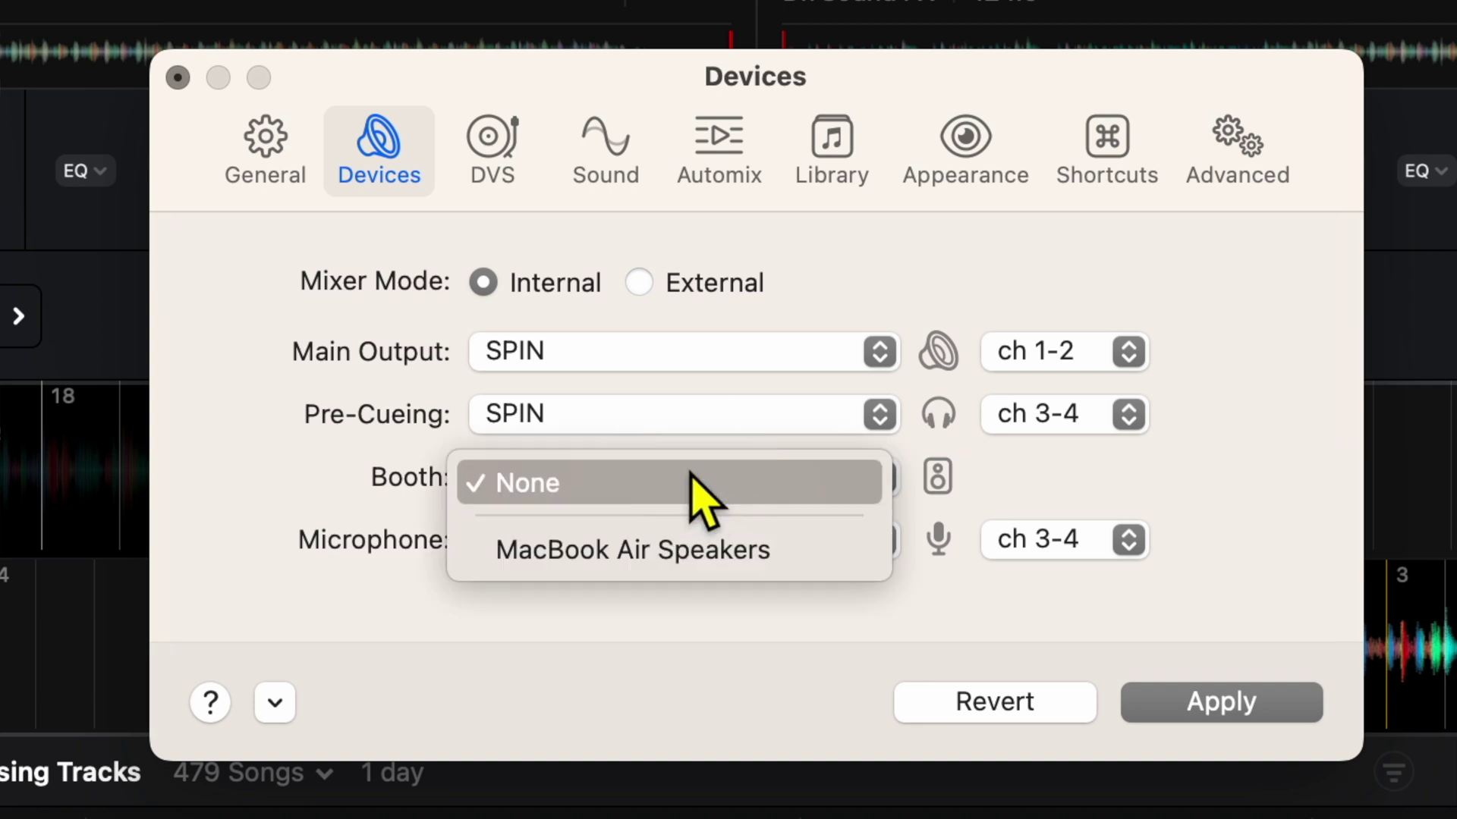
pyautogui.click(694, 472)
pyautogui.click(645, 540)
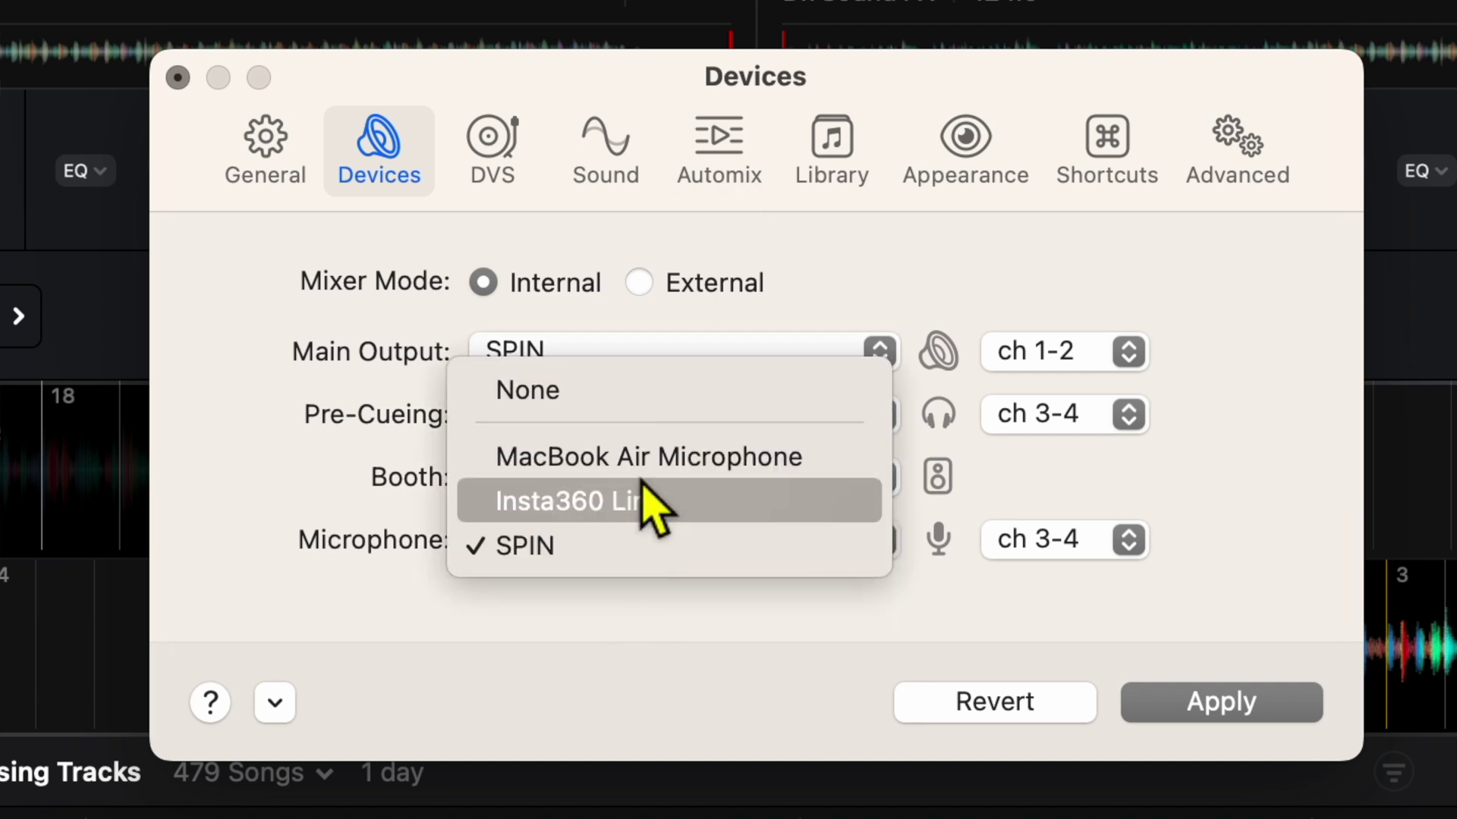
pyautogui.click(673, 660)
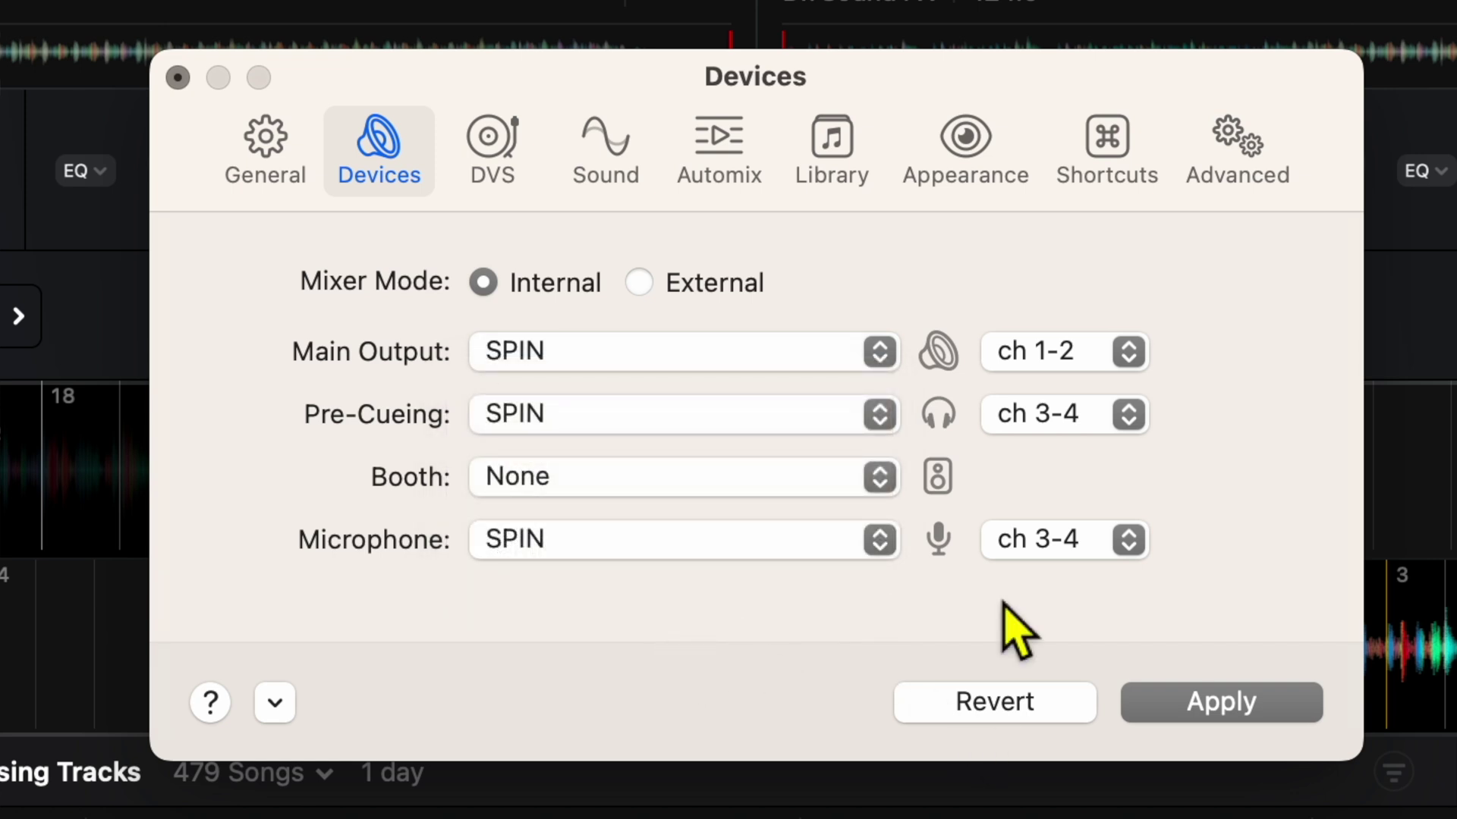
pyautogui.click(827, 539)
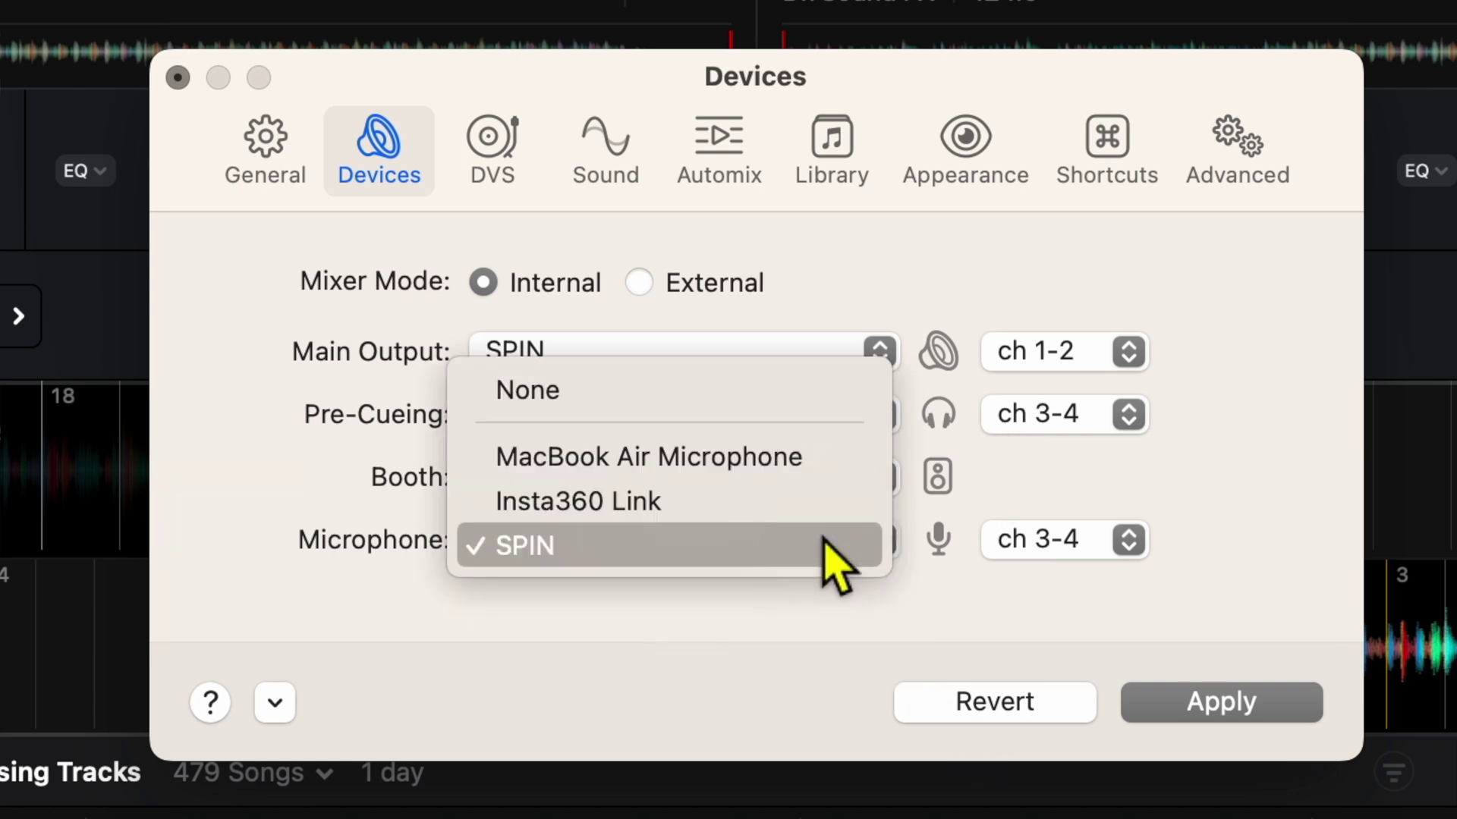
pyautogui.click(824, 540)
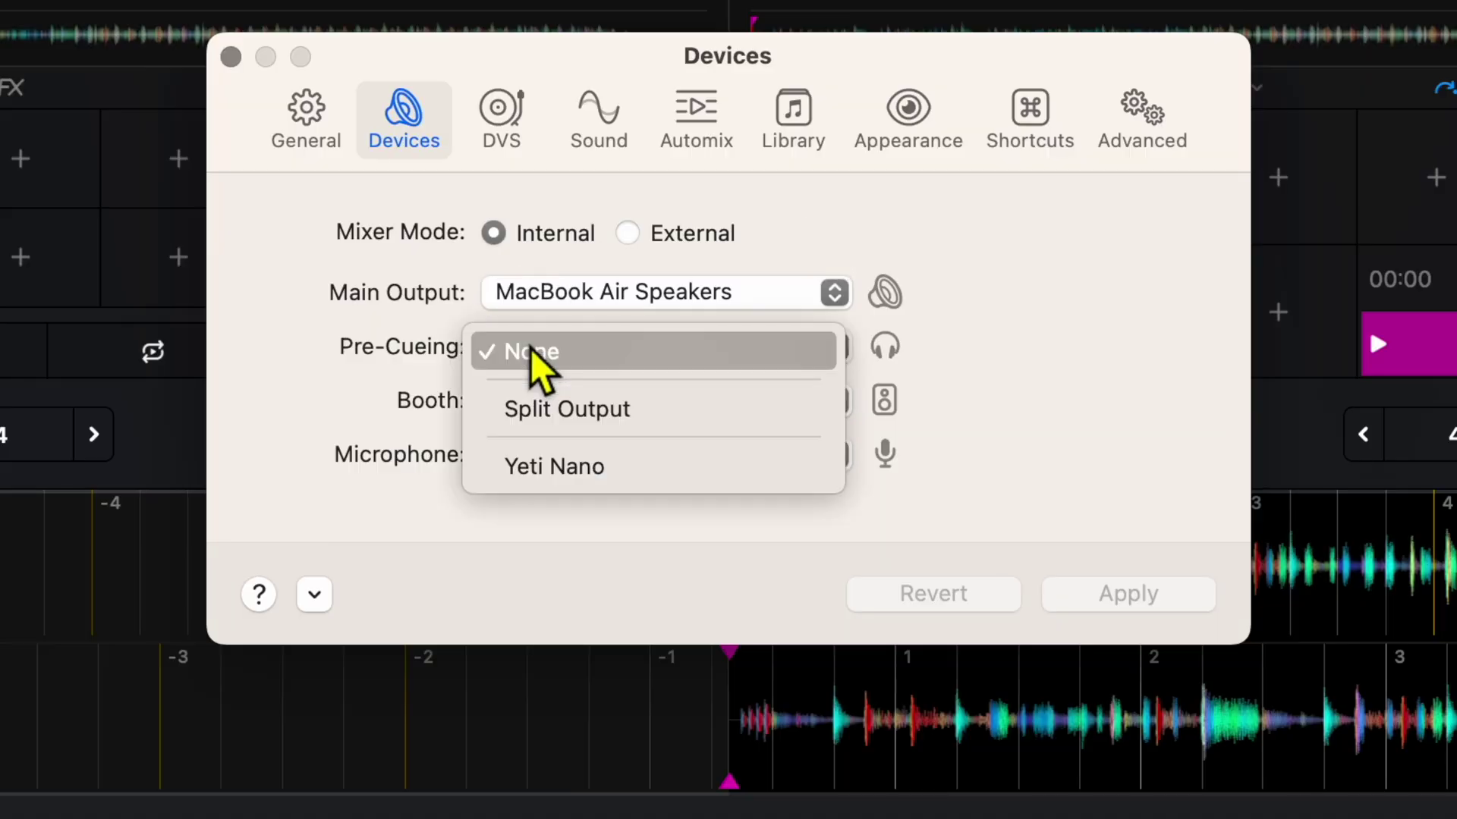
pyautogui.click(525, 349)
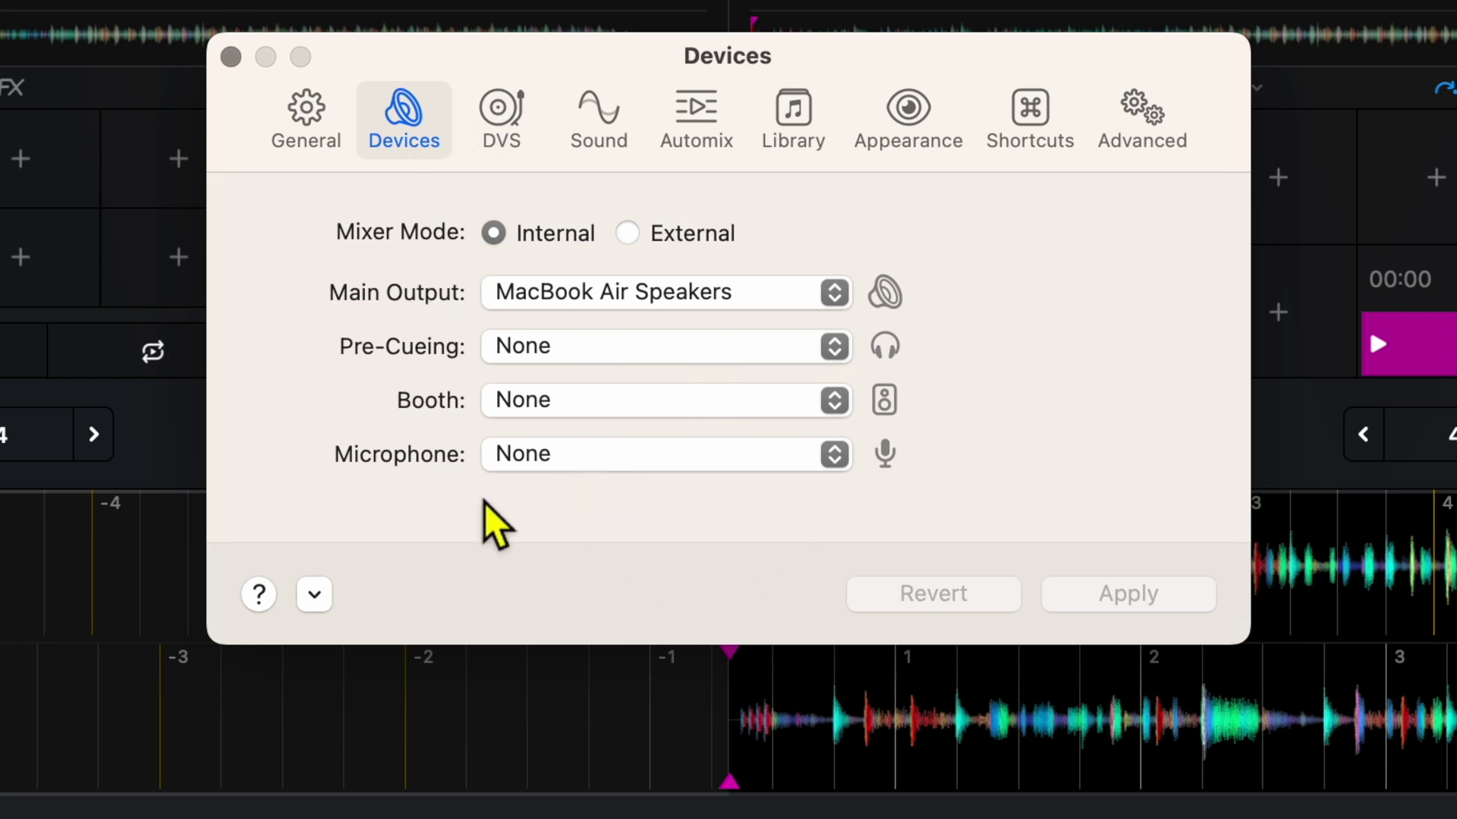
pyautogui.click(349, 113)
pyautogui.click(436, 137)
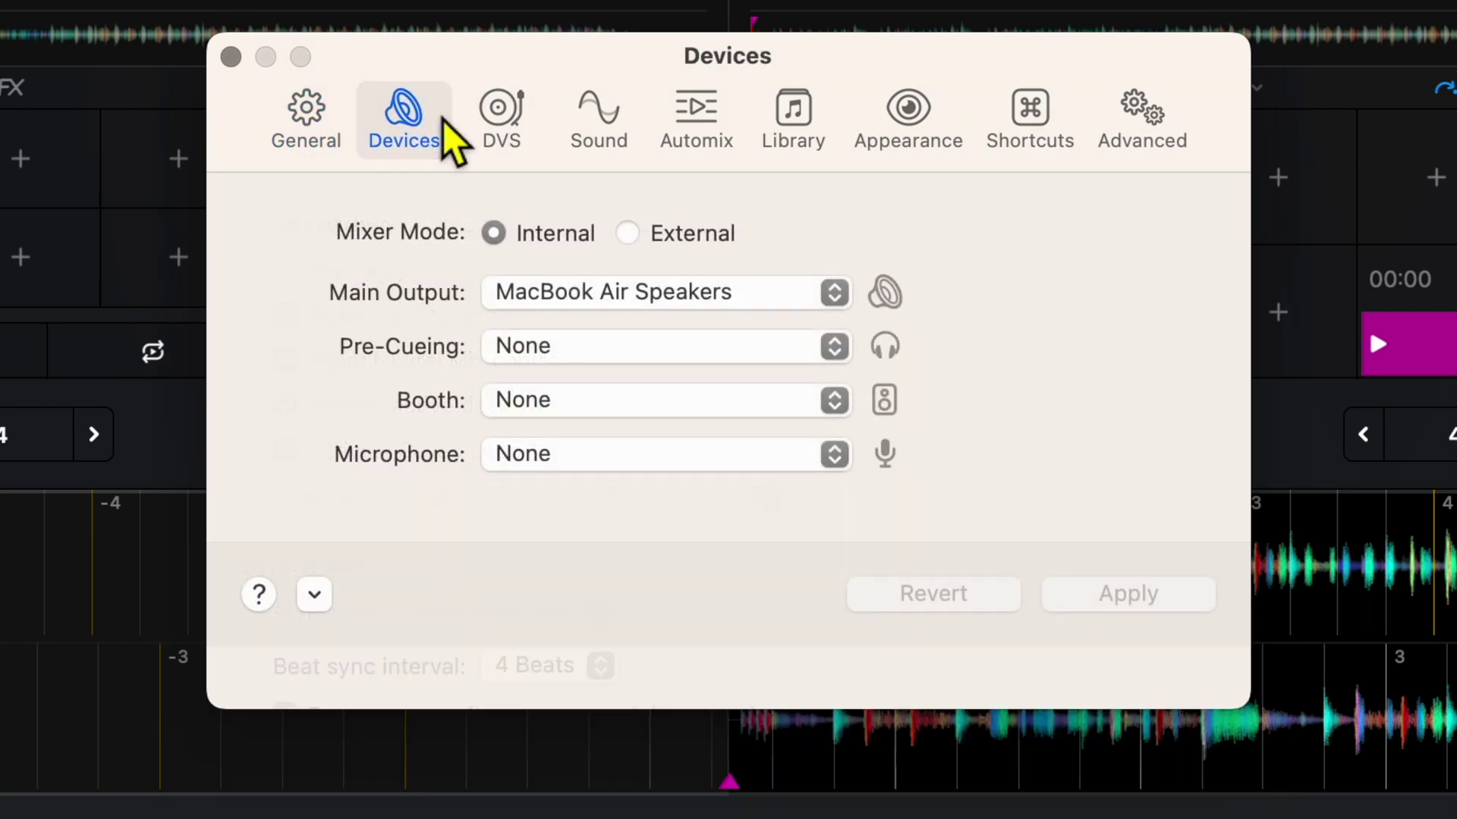